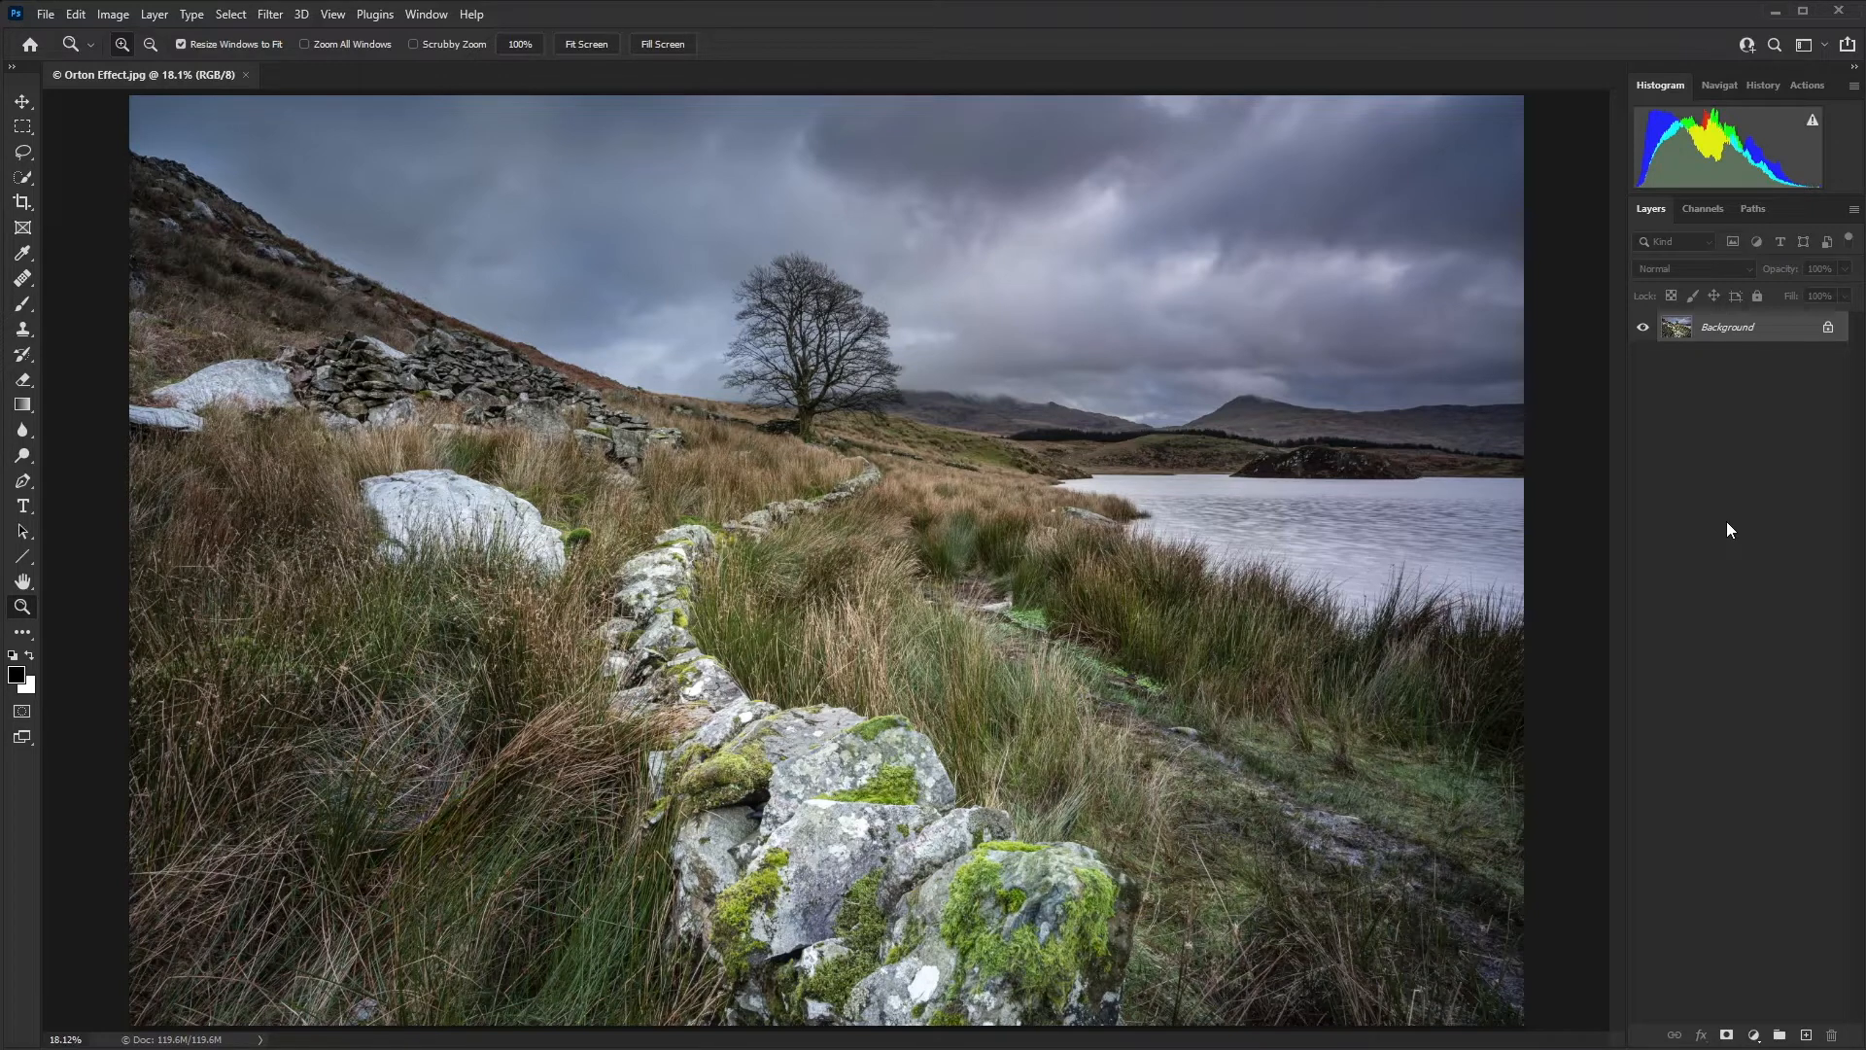
Duplicate the Background layer twice and apply a Gaussian Blur with a 30-pixel radius to the uppermost copy.
key(ctrl+j)
key(ctrl+j)
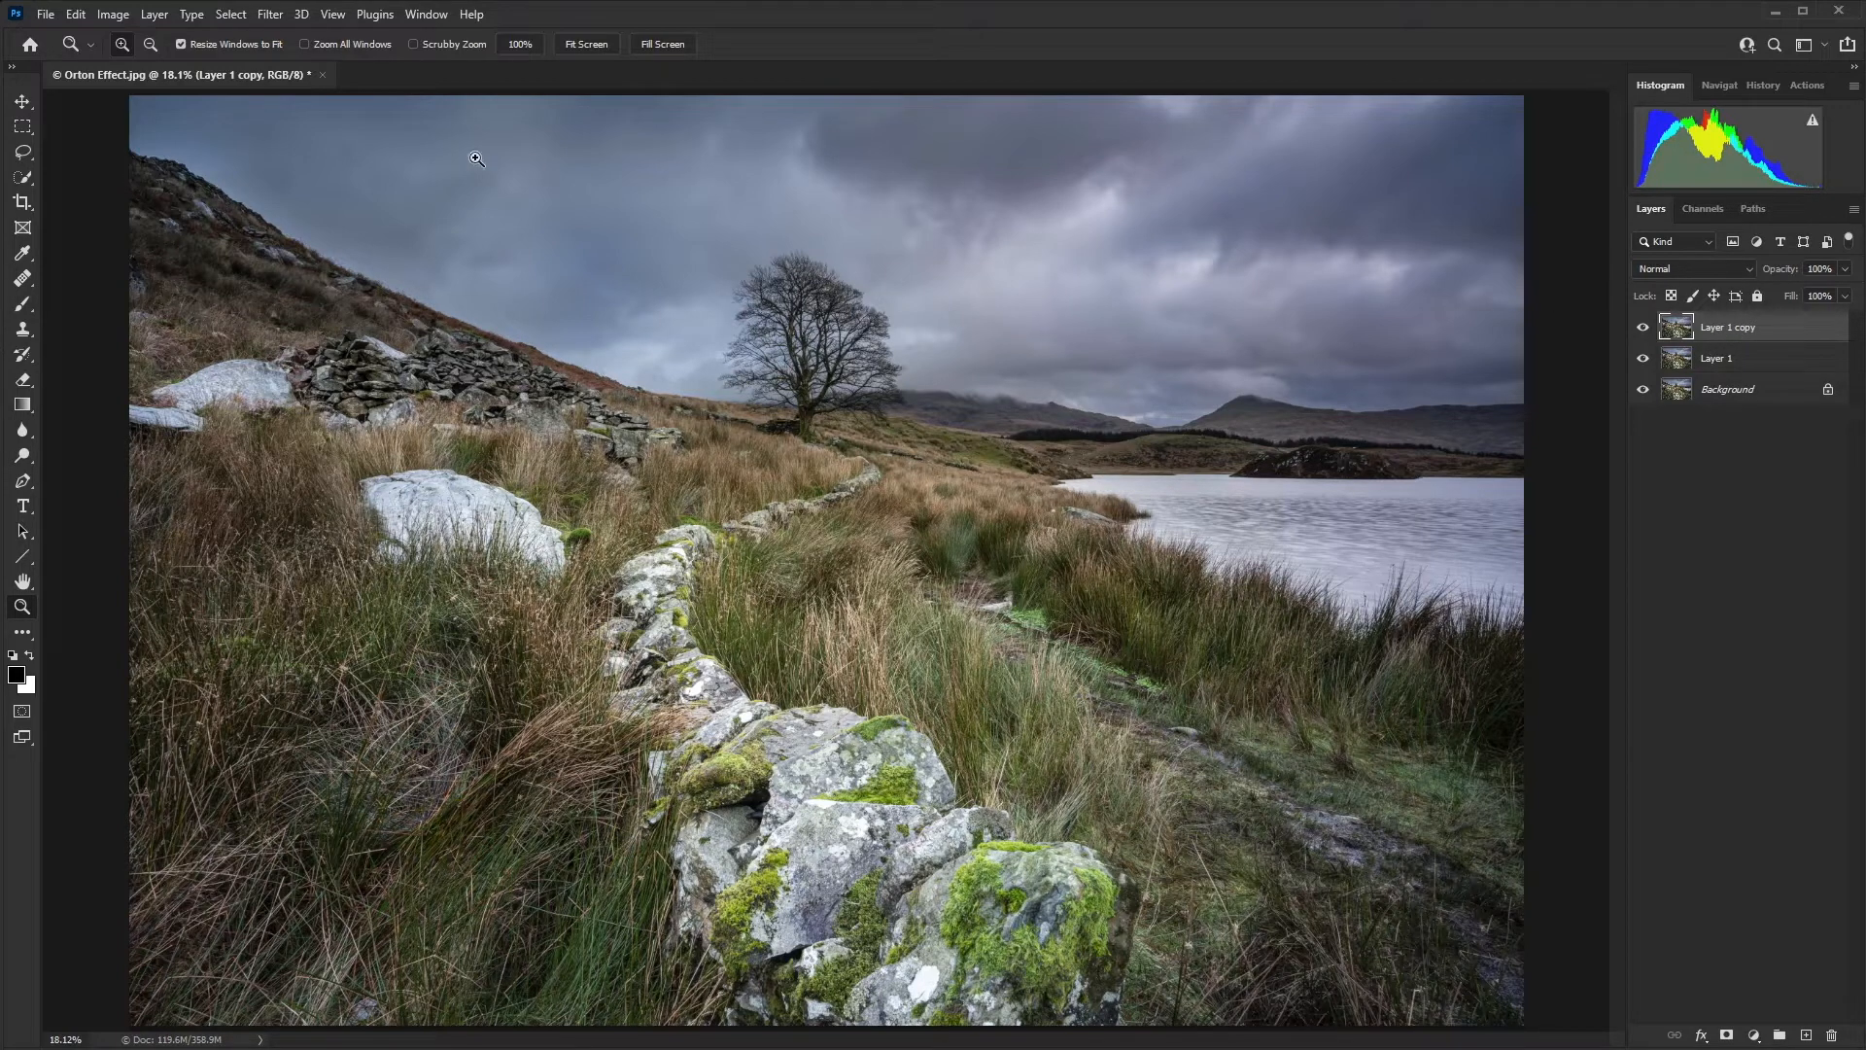
click(270, 13)
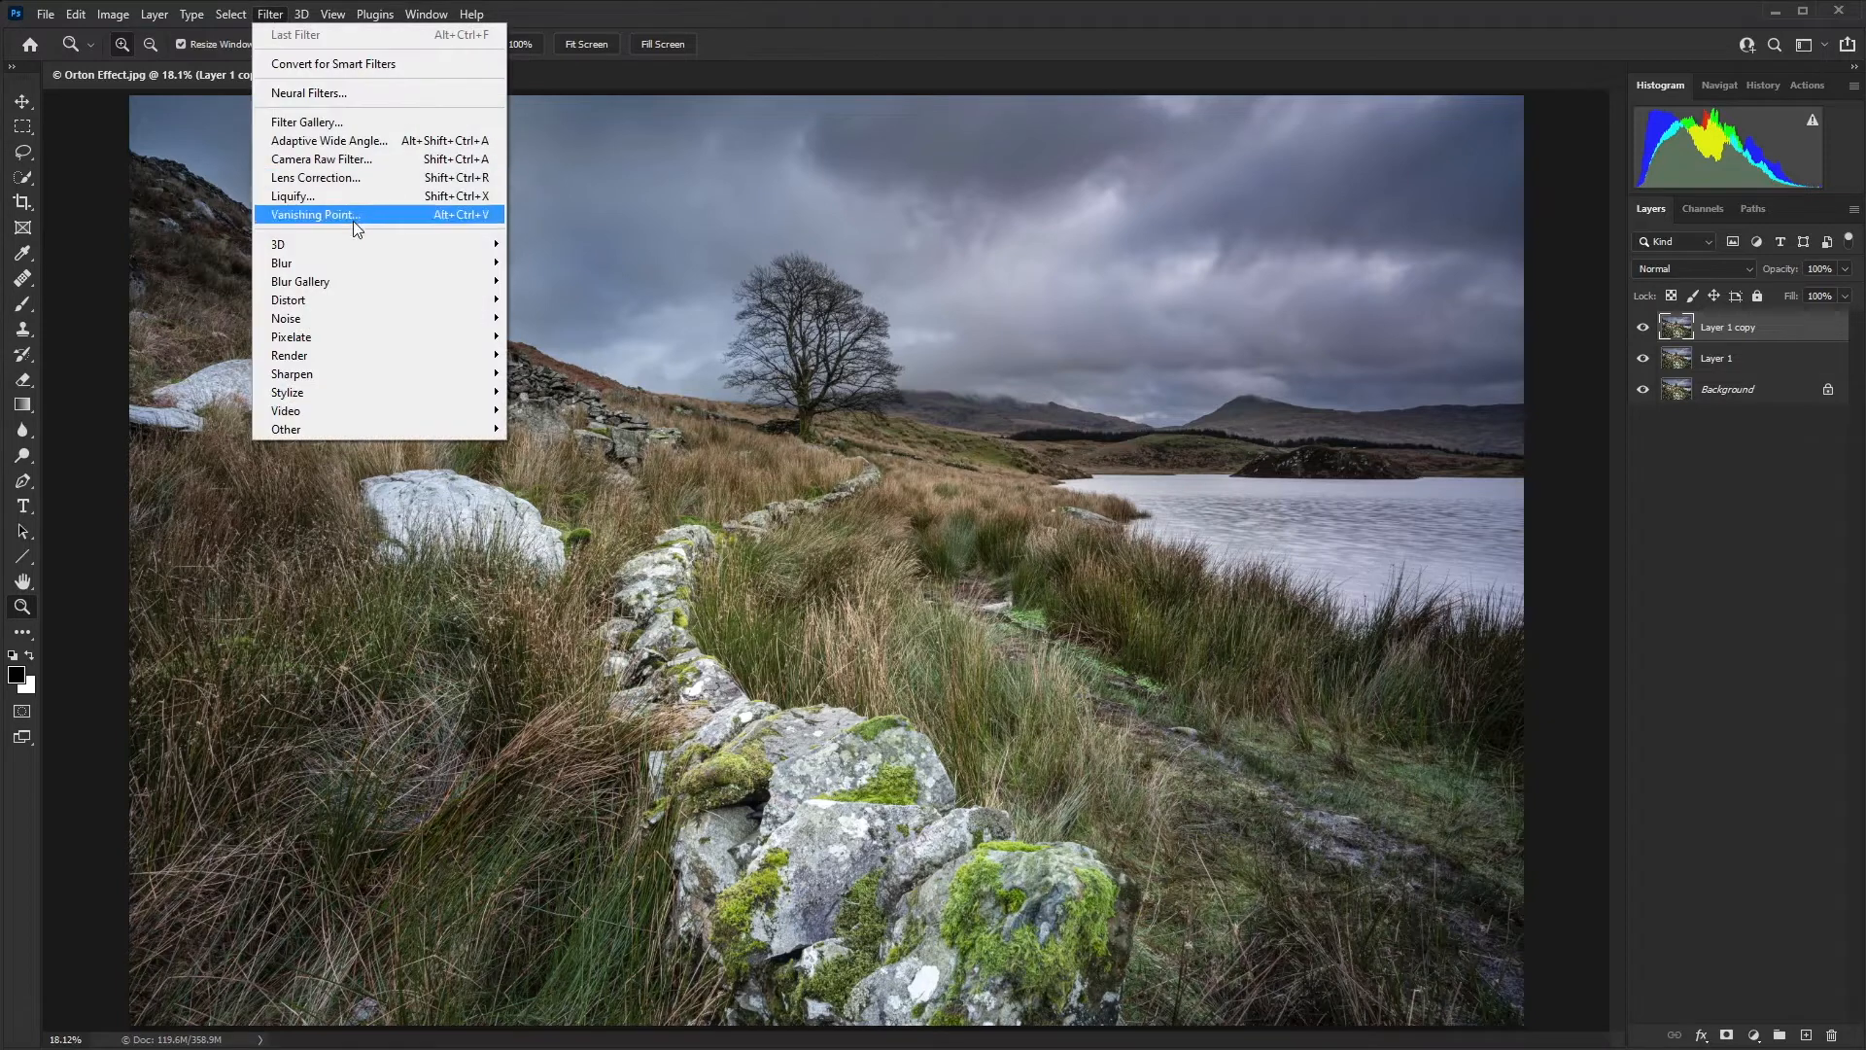
mouse_move(370, 271)
click(556, 338)
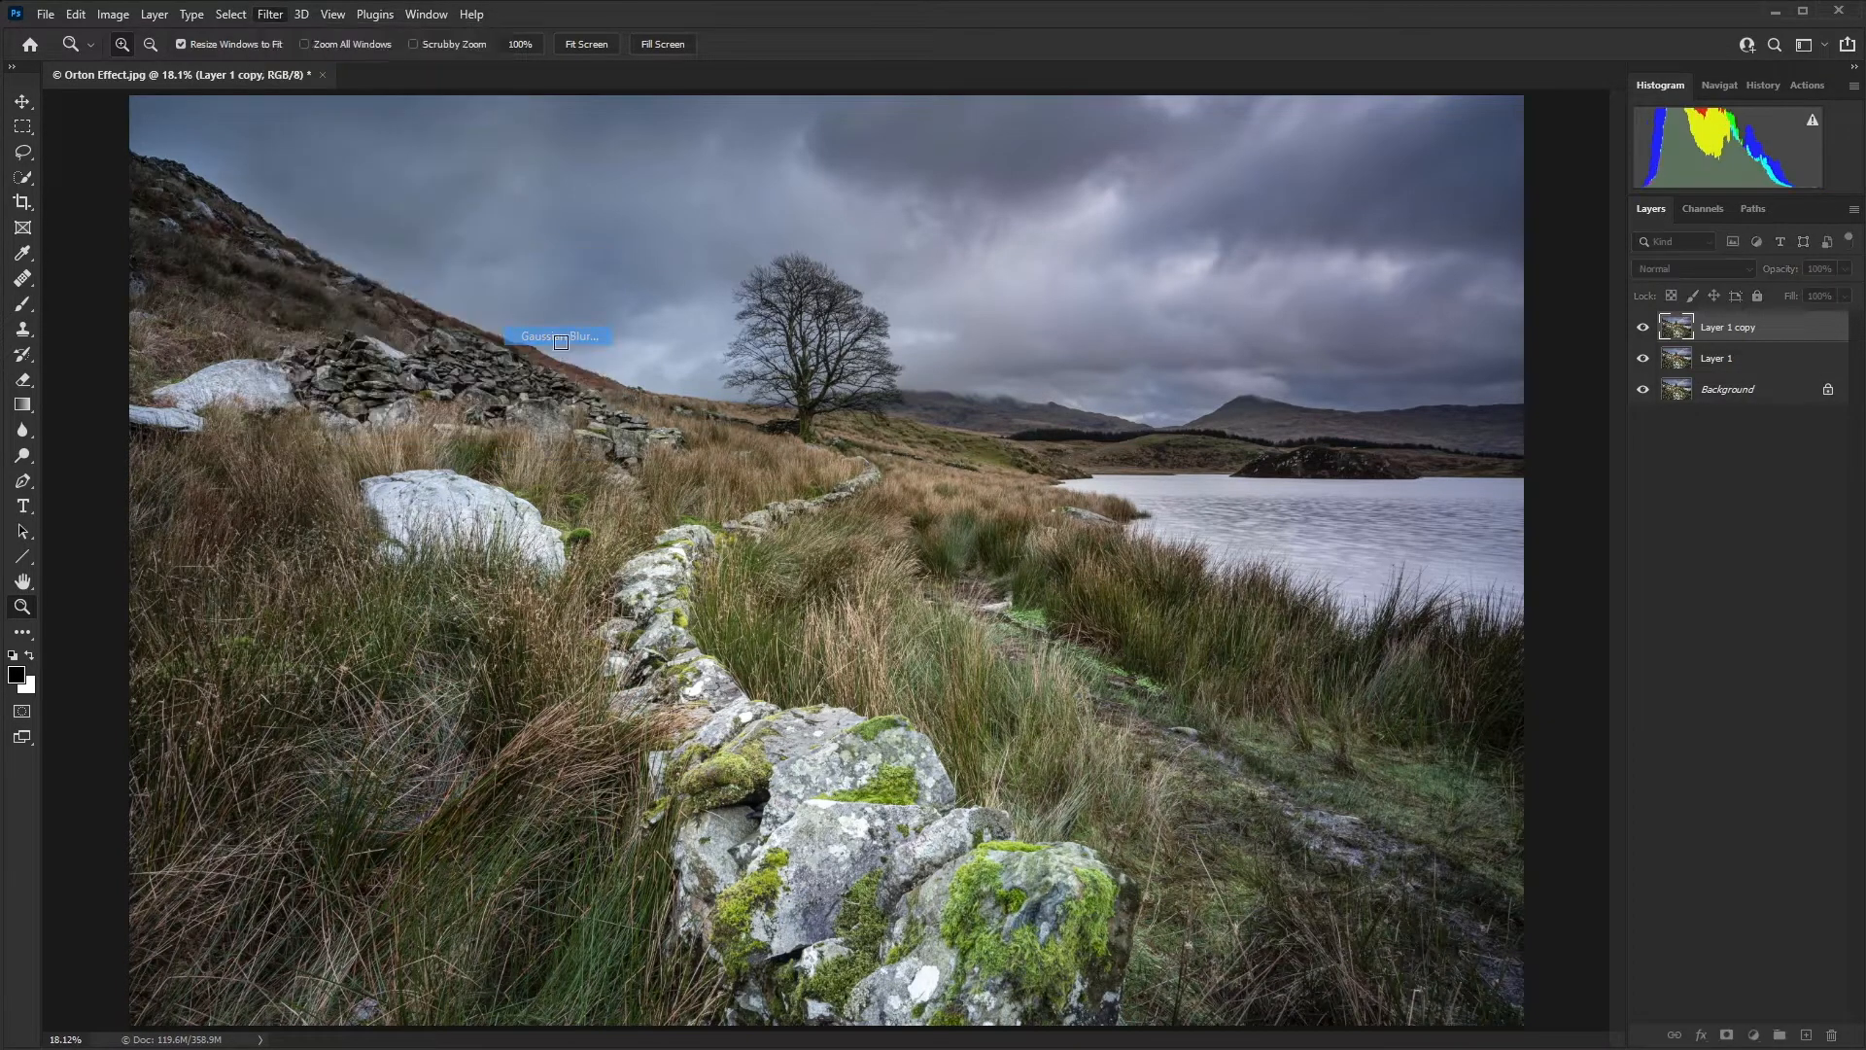
drag(1861, 443, 1281, 279)
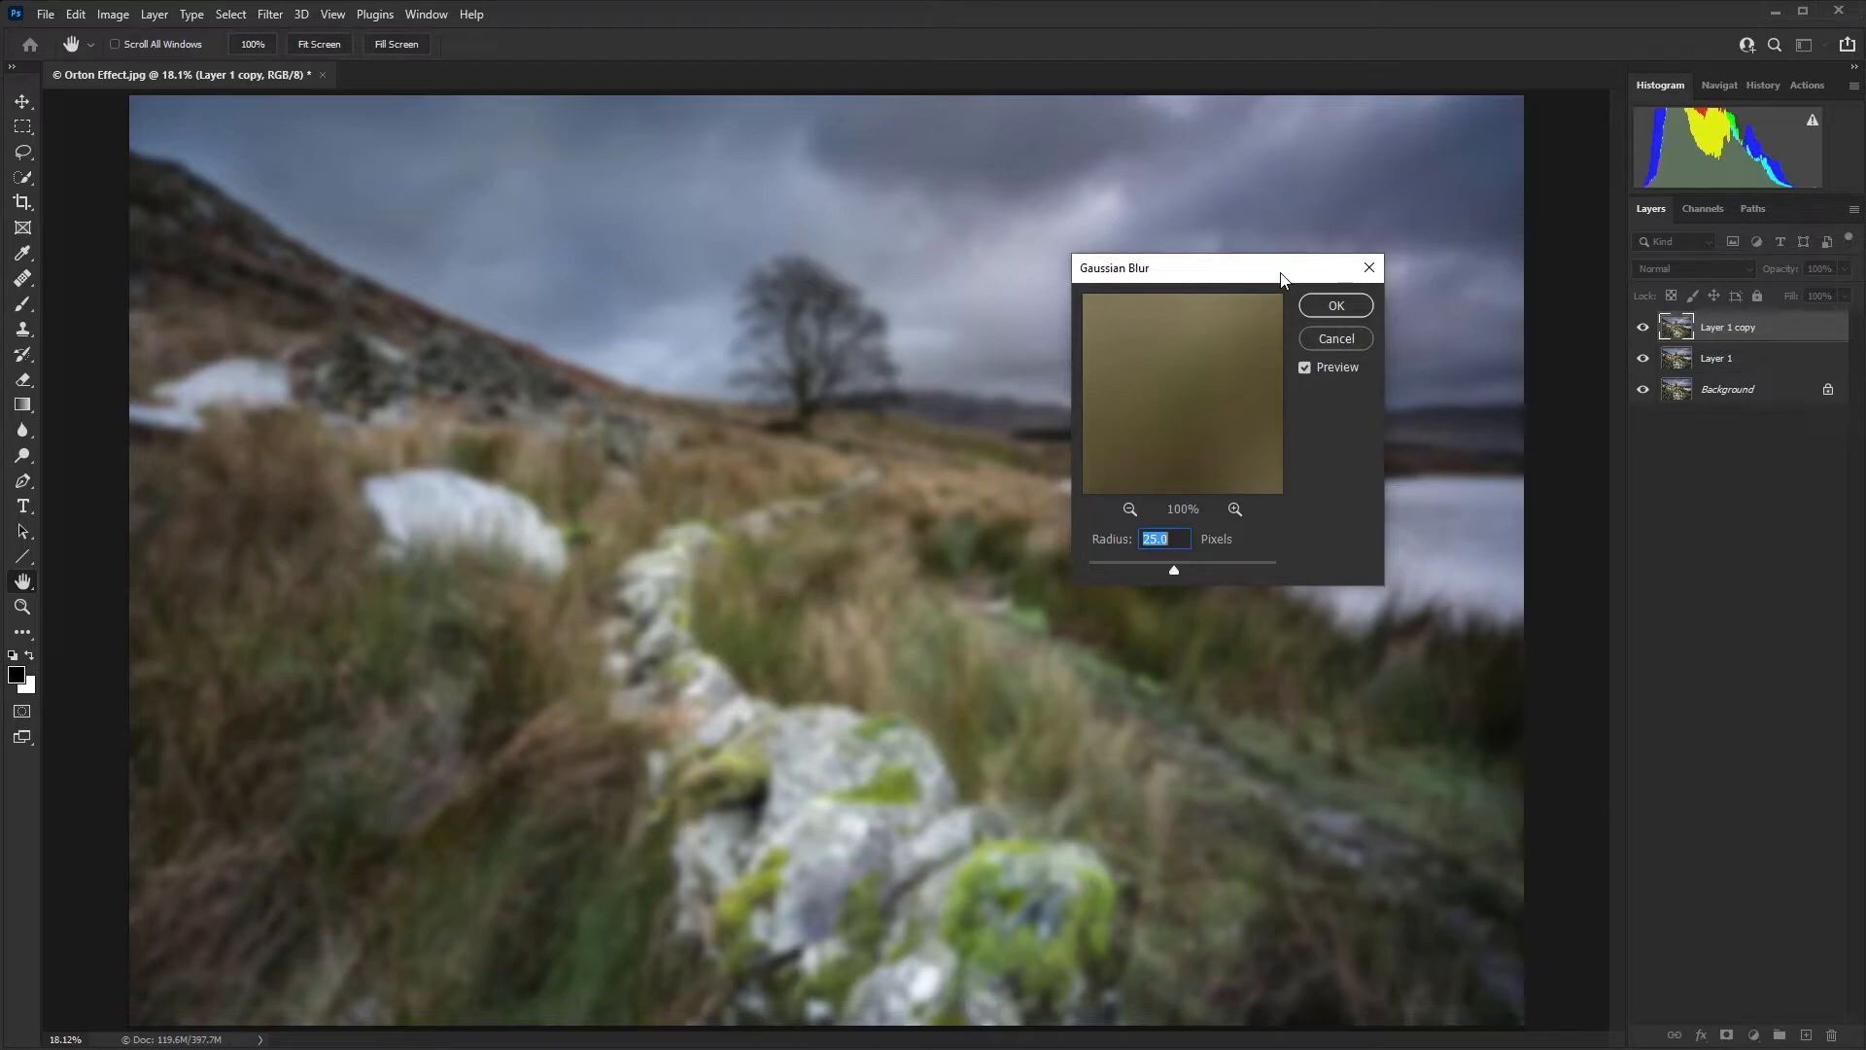
text(30)
click(1346, 305)
key(z)
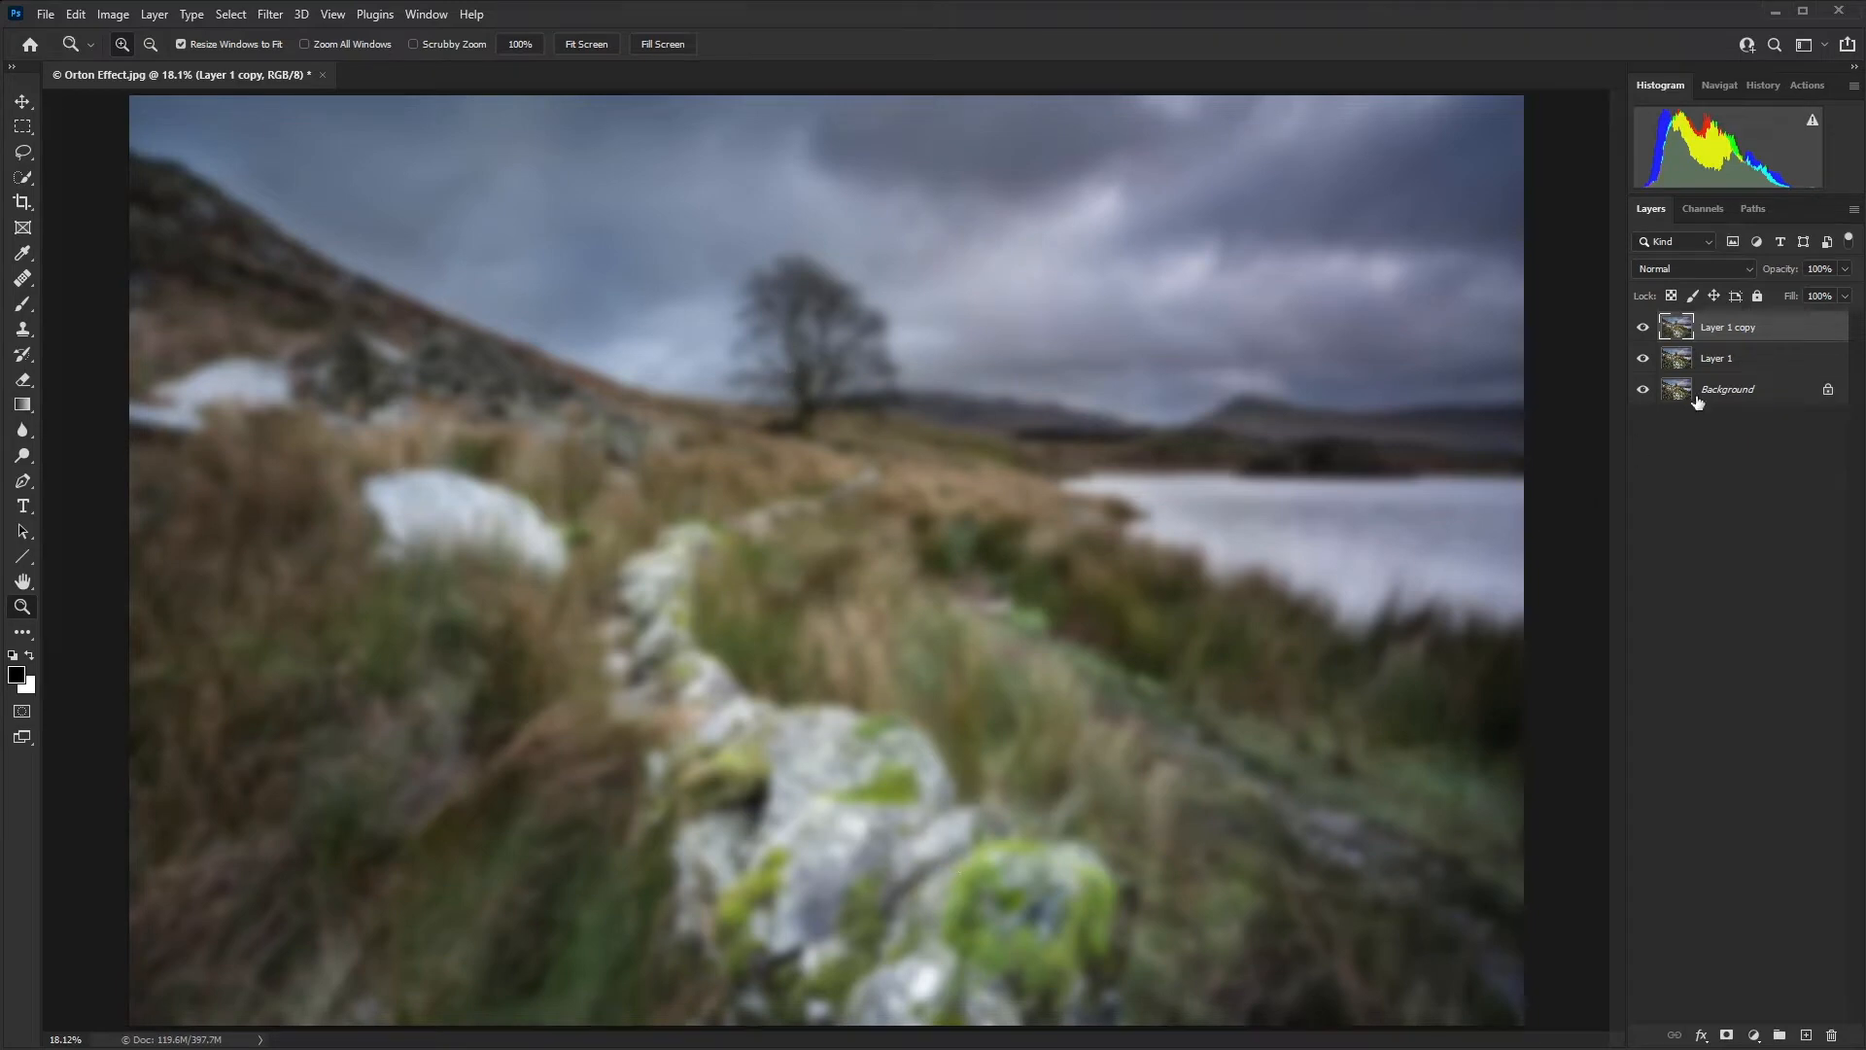
Set the blurred Layer 1 copy to Multiply blending and Layer 1 beneath it to Screen.
click(1749, 267)
click(1743, 346)
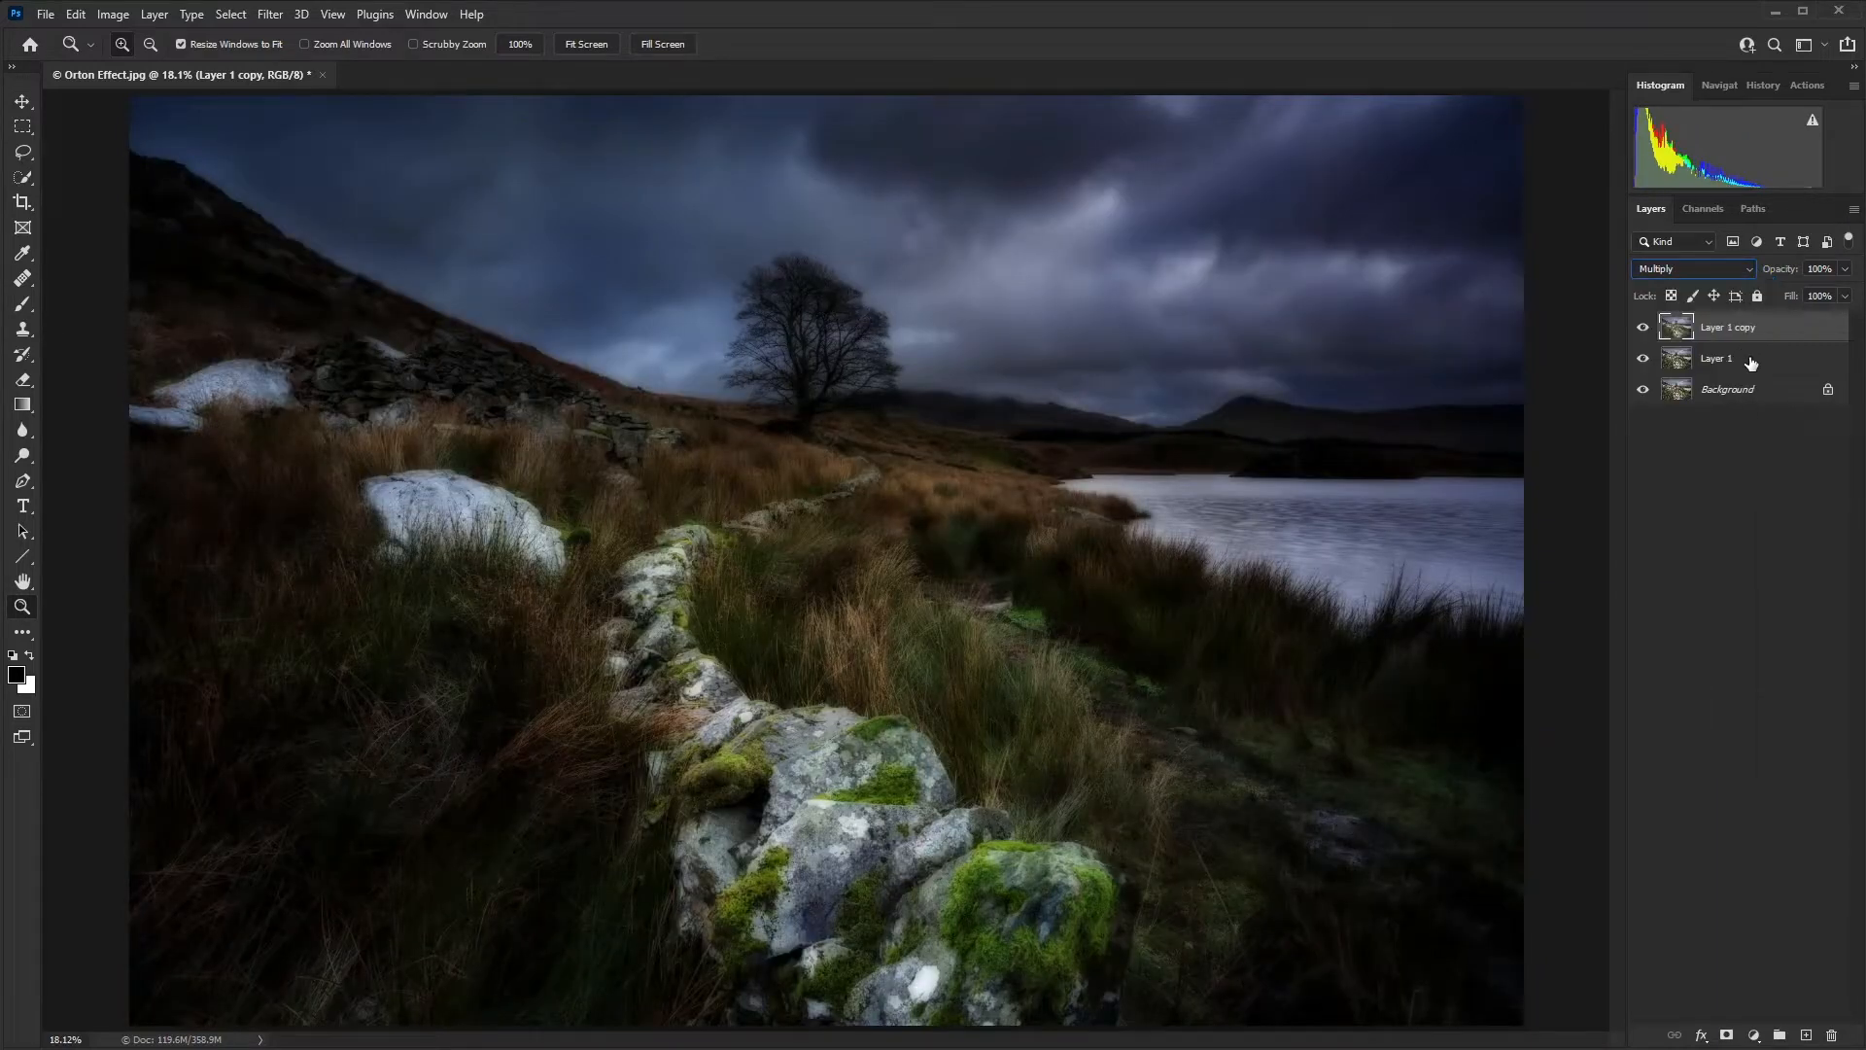
click(1750, 362)
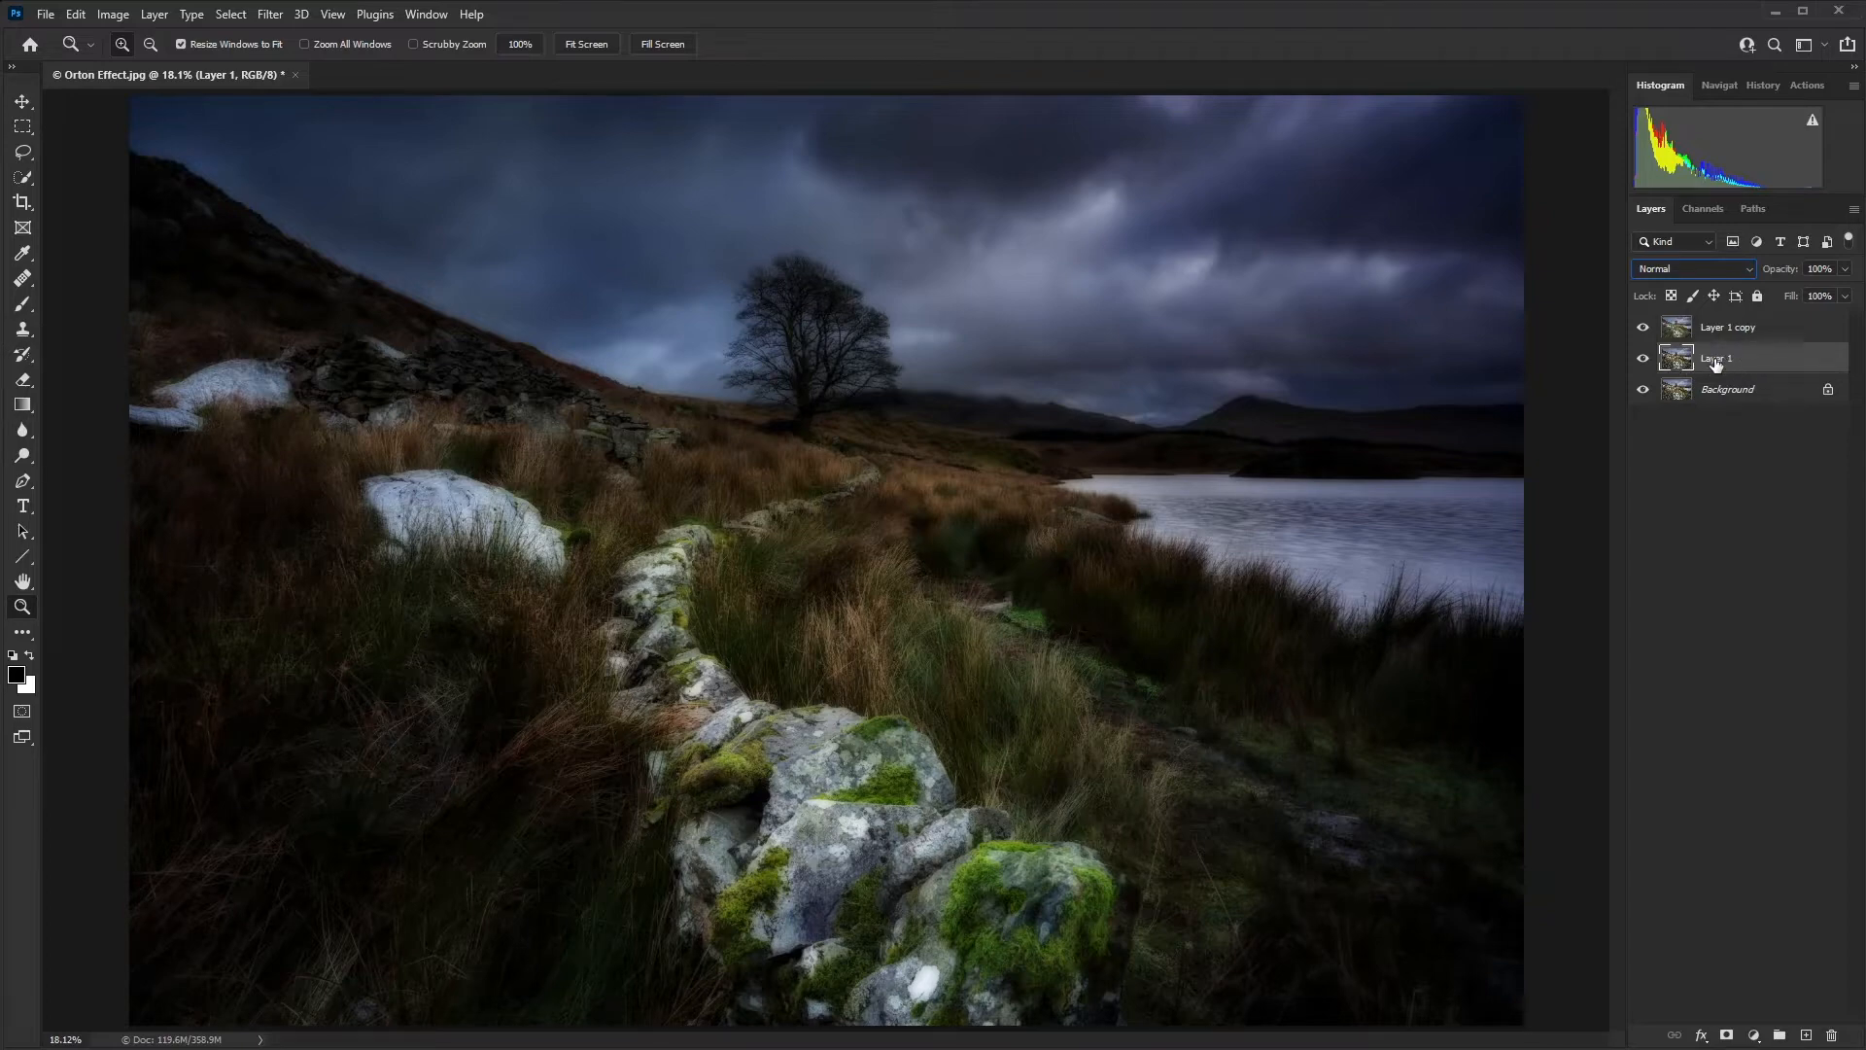
click(1749, 275)
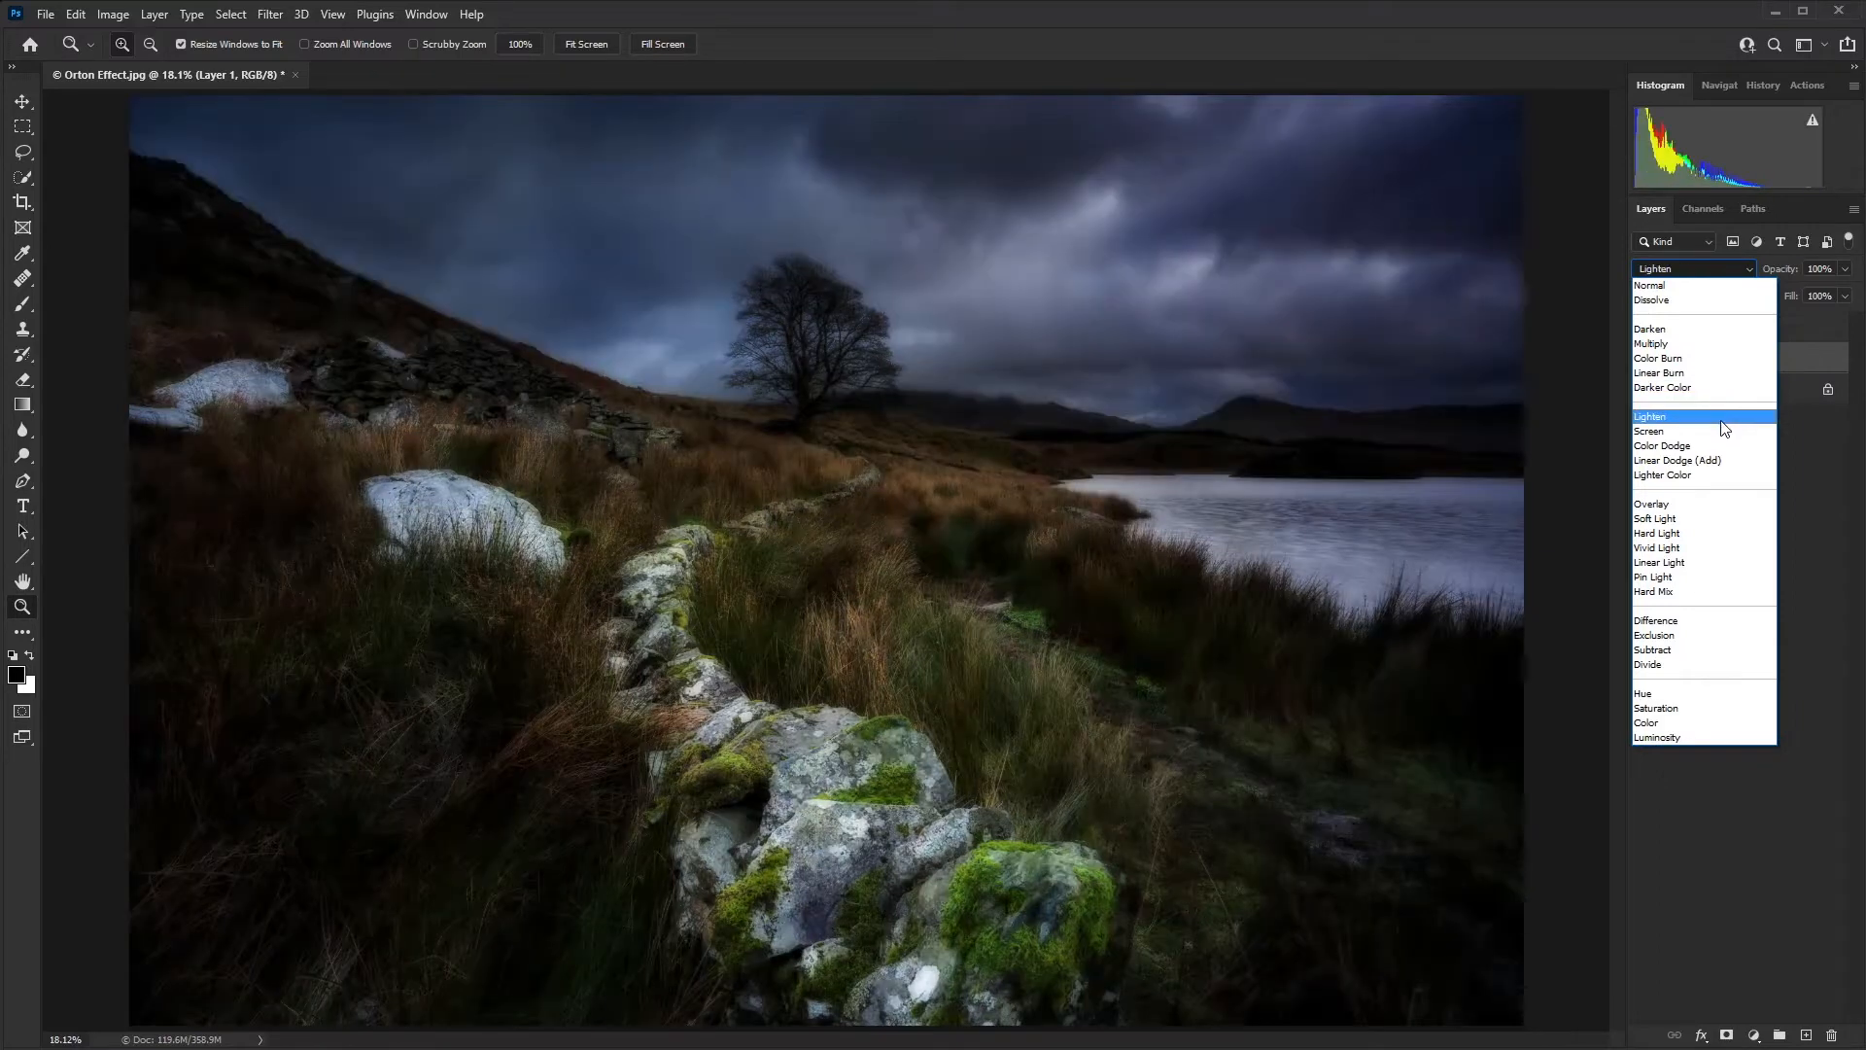
key(Escape)
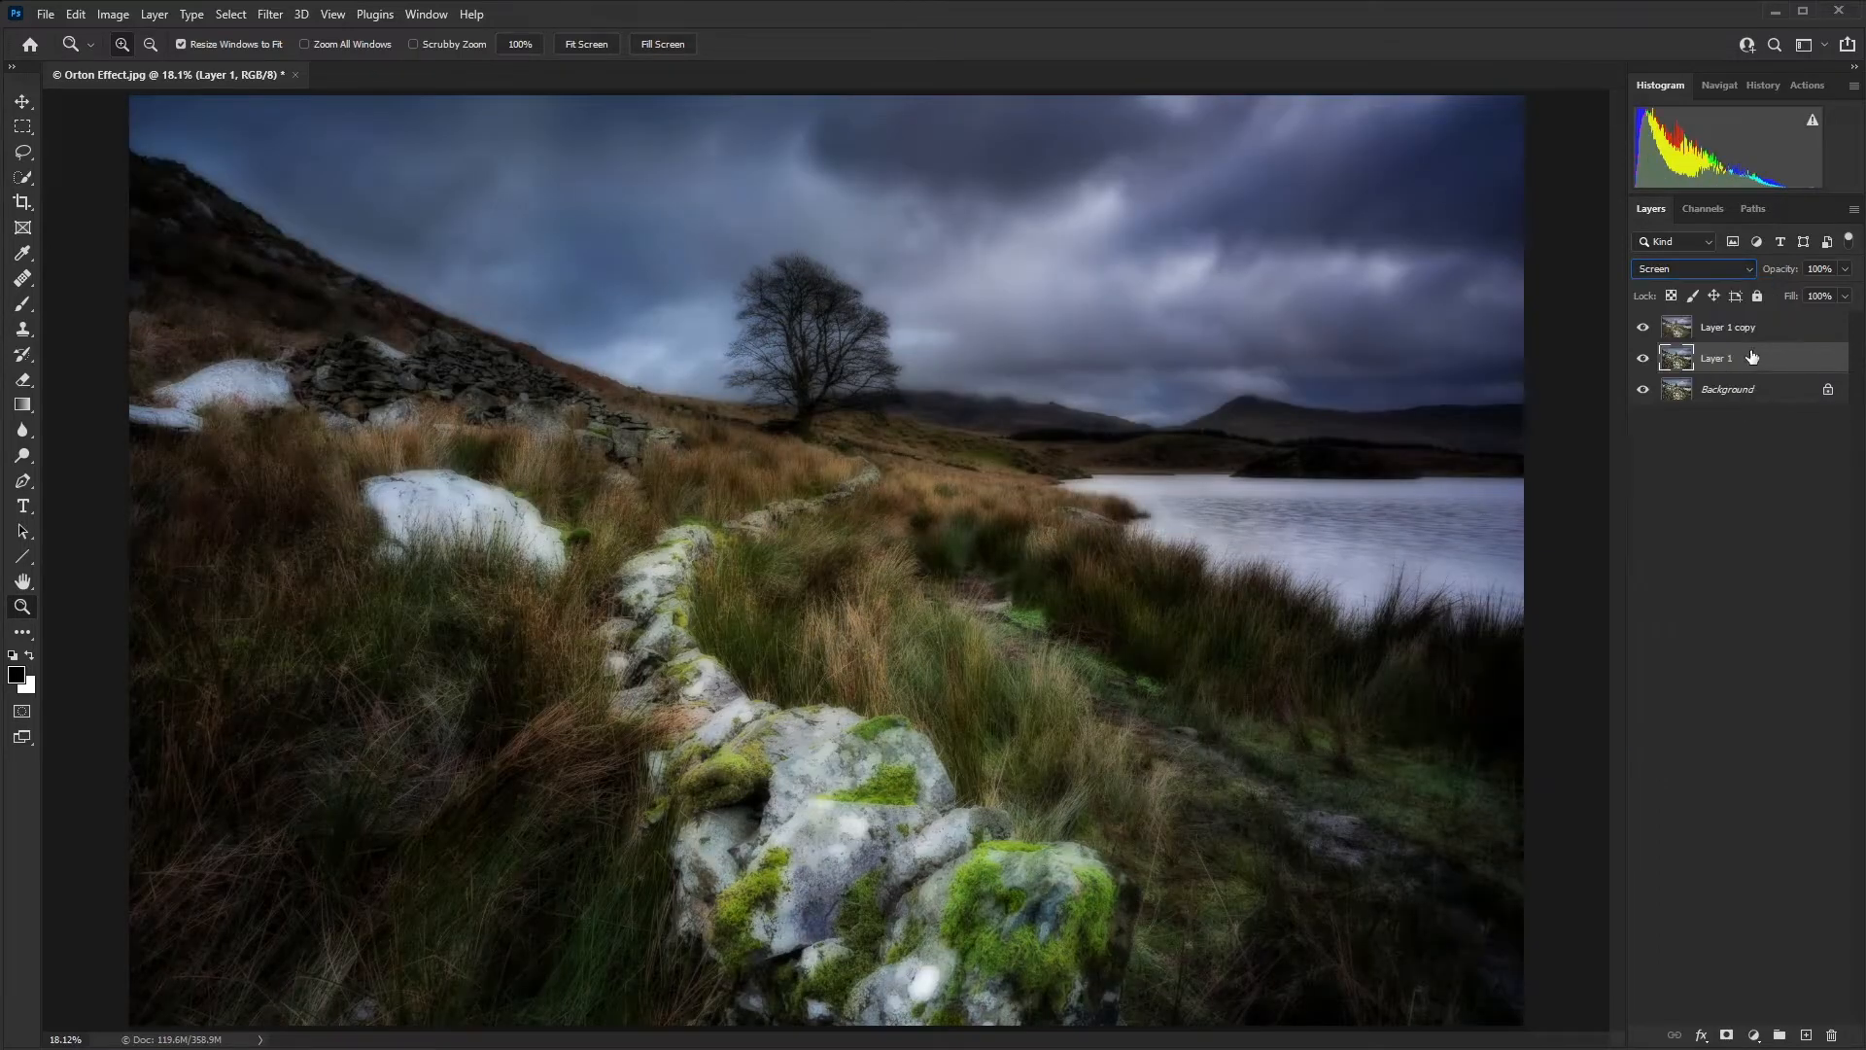
Add a Curves adjustment layer above Layer 1 copy and raise its black point to an output of 25.
key(ctrl+j)
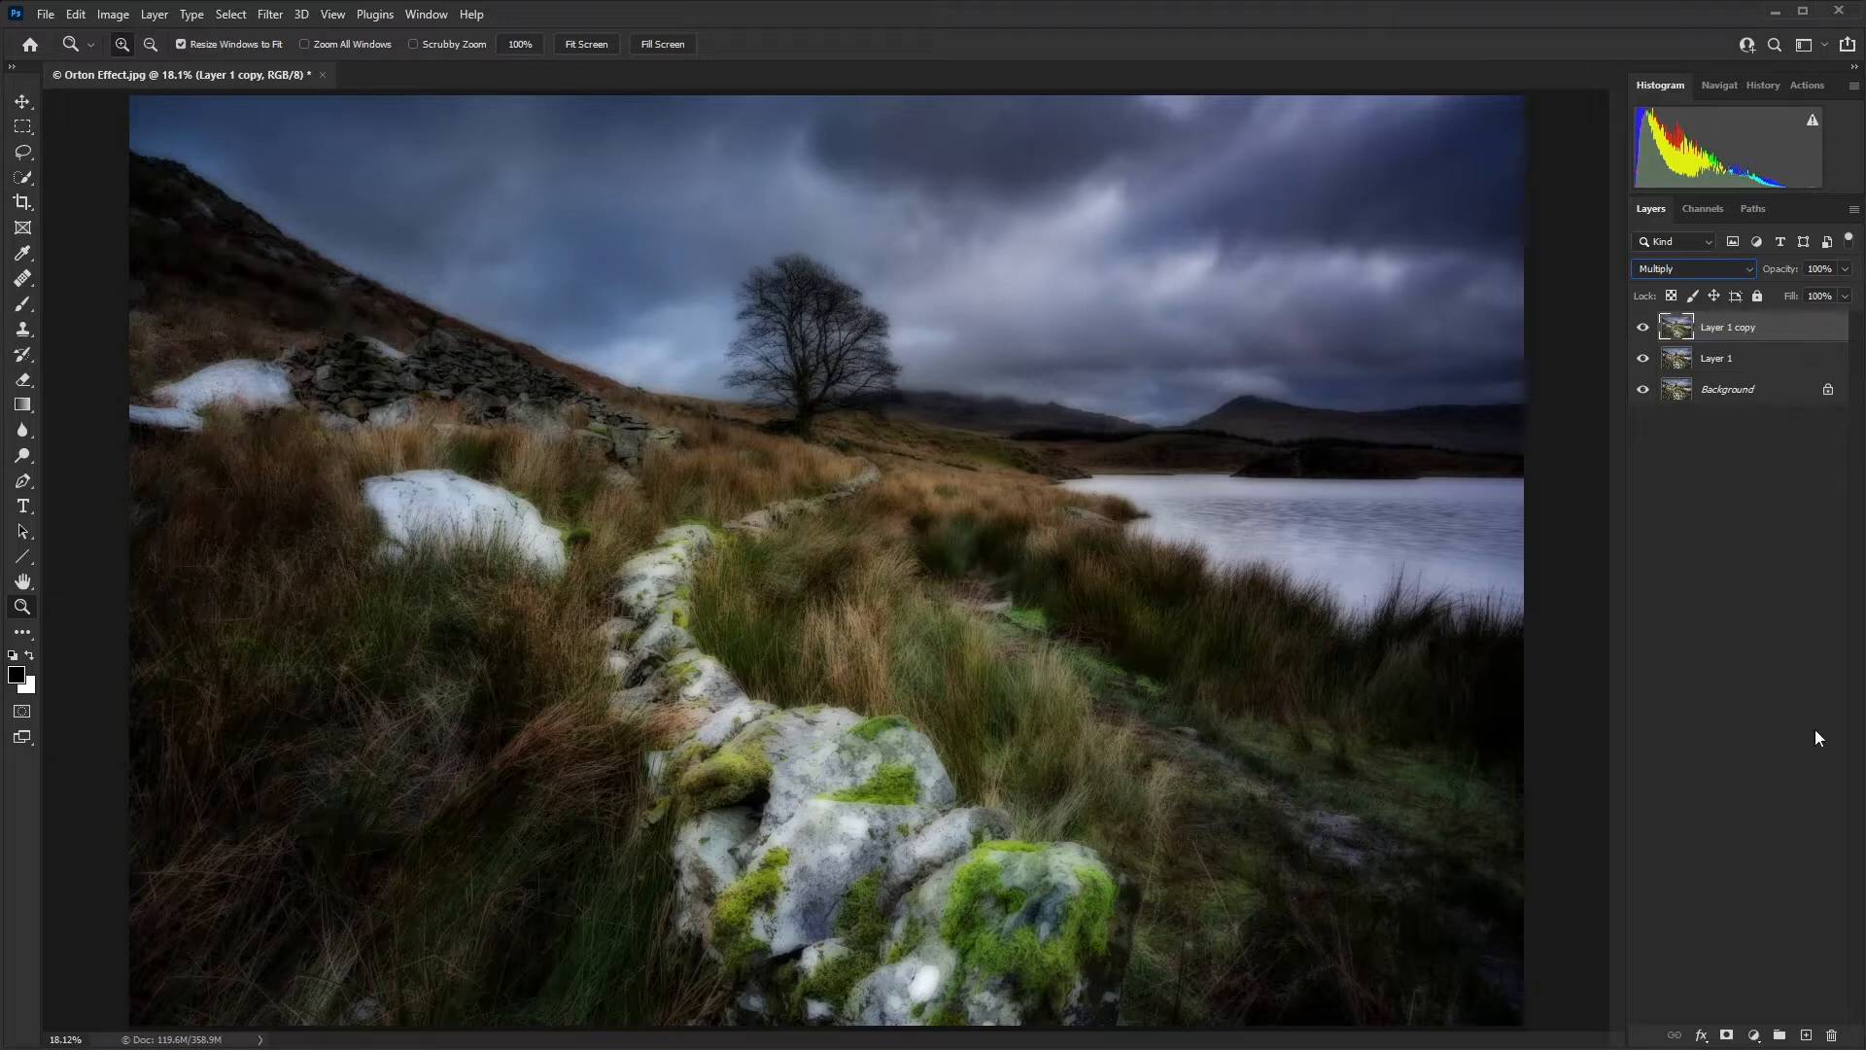
click(1755, 1035)
click(1779, 1048)
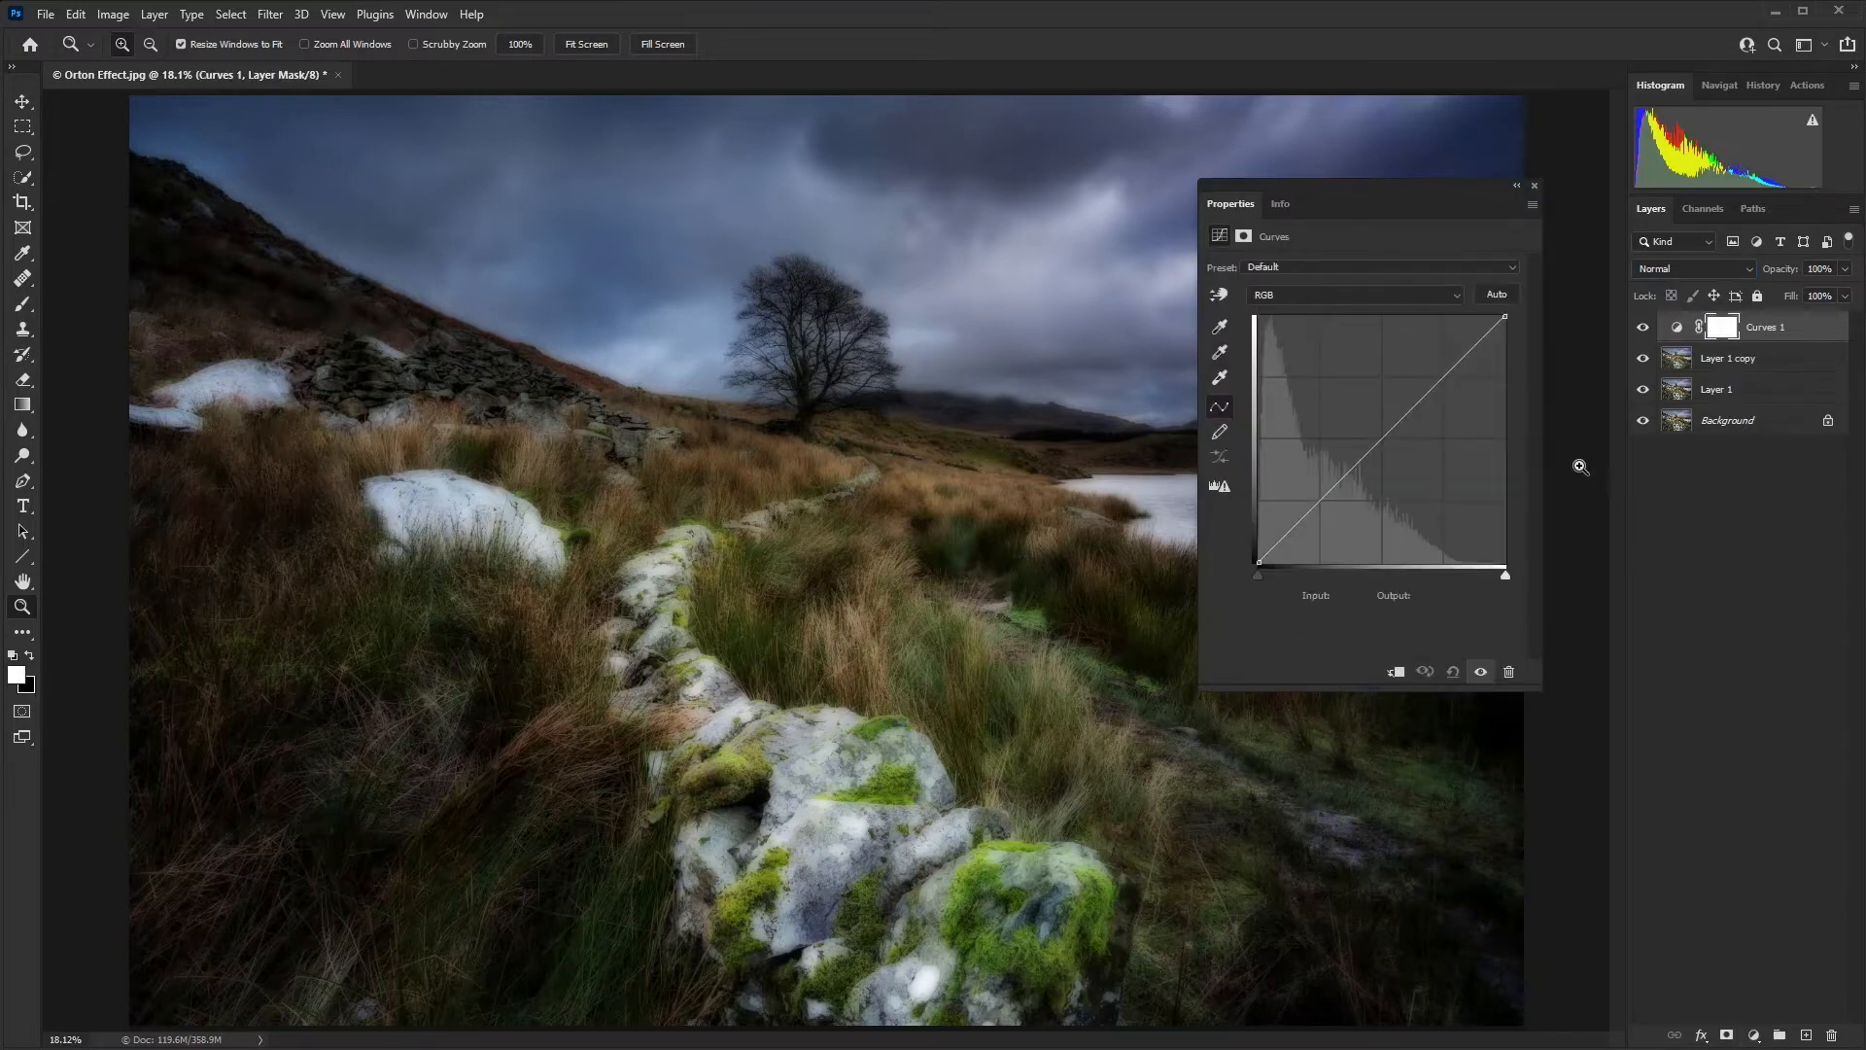
click(1260, 561)
drag(1259, 561, 1254, 537)
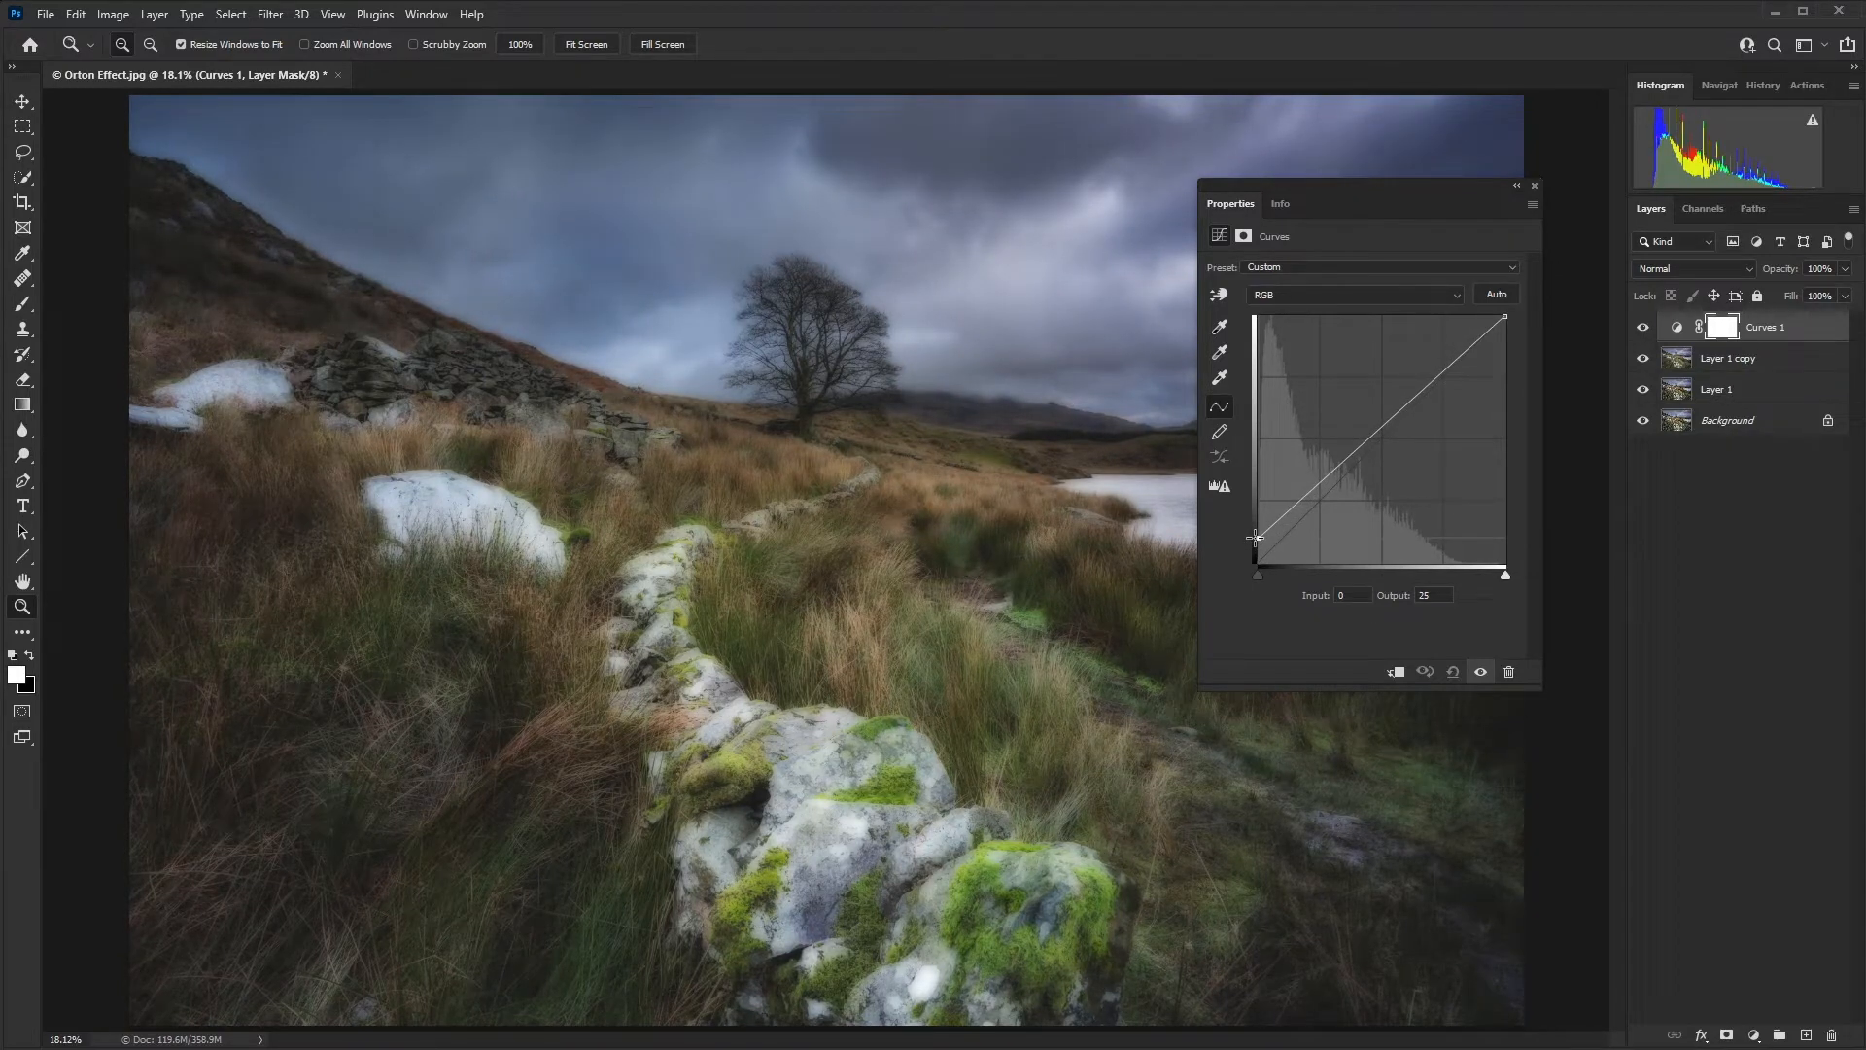
Add a midtone point to the RGB curve and raise it slightly, removing the extra highlight point.
click(1382, 424)
drag(1382, 424, 1372, 419)
drag(1453, 356, 1424, 335)
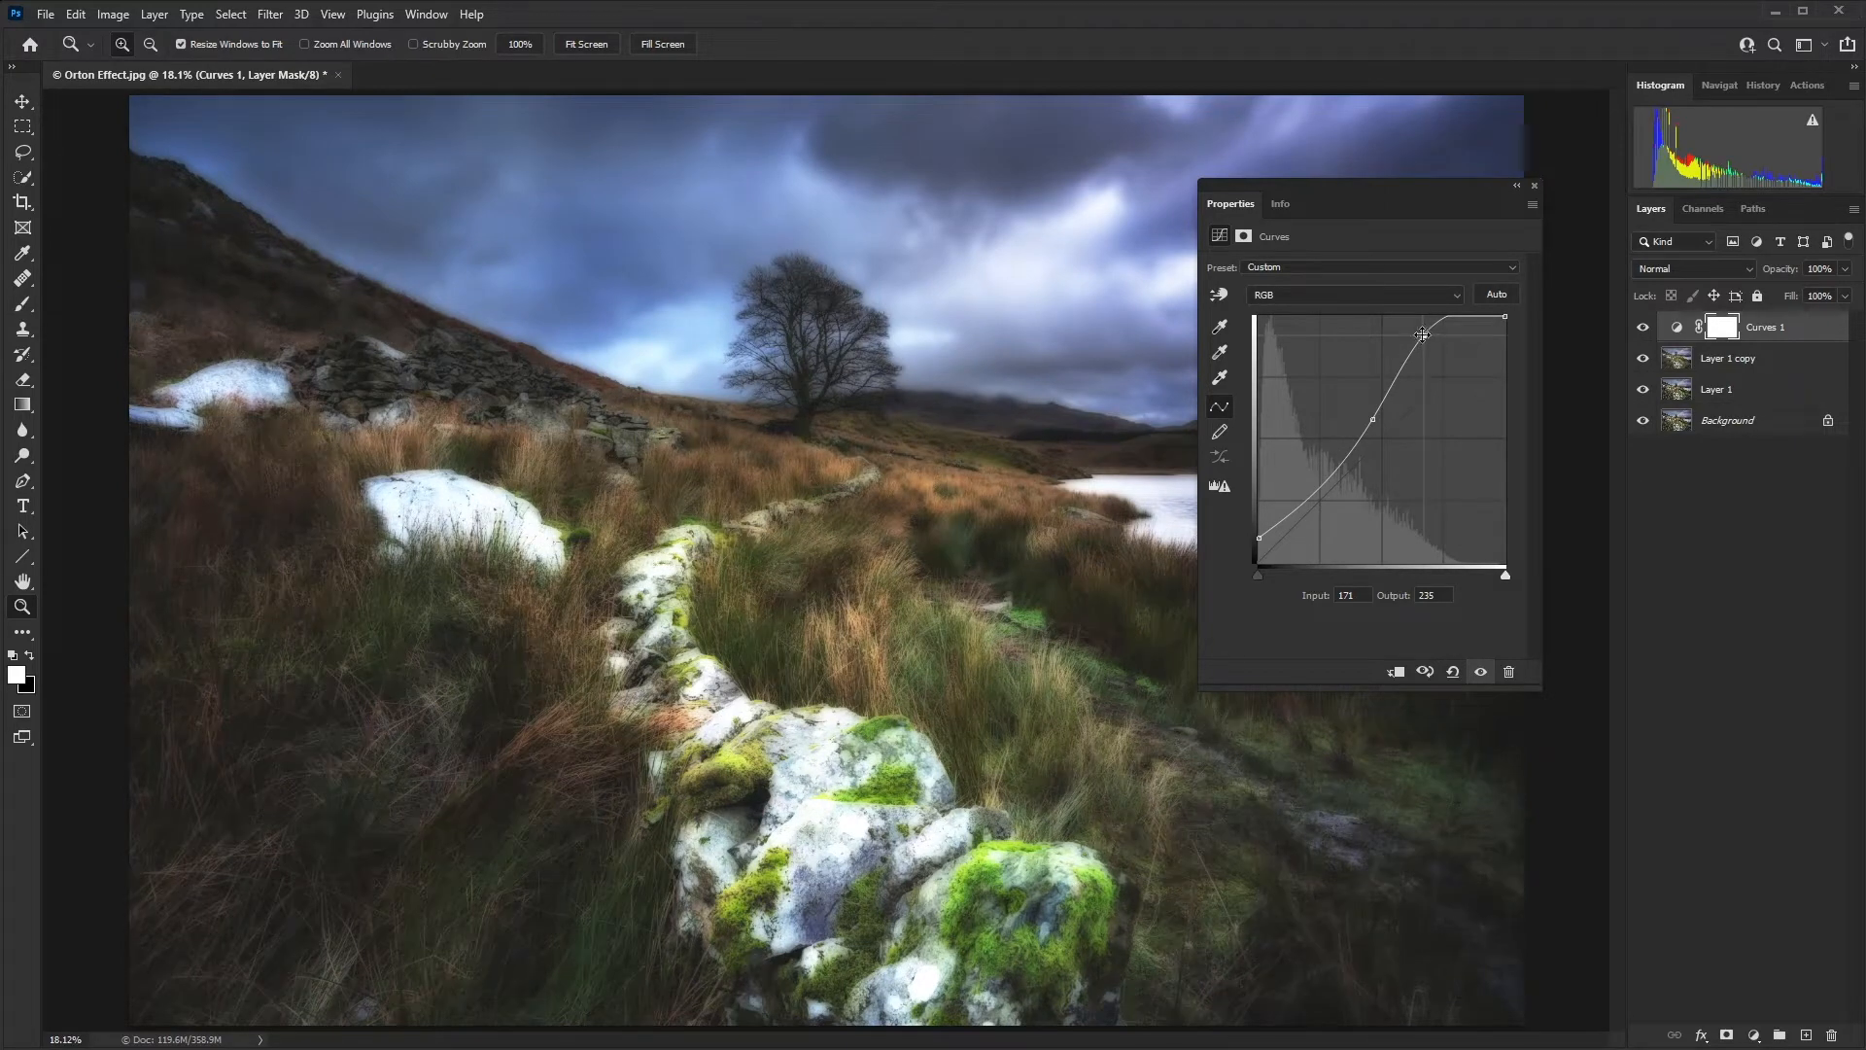
drag(1439, 342, 1588, 245)
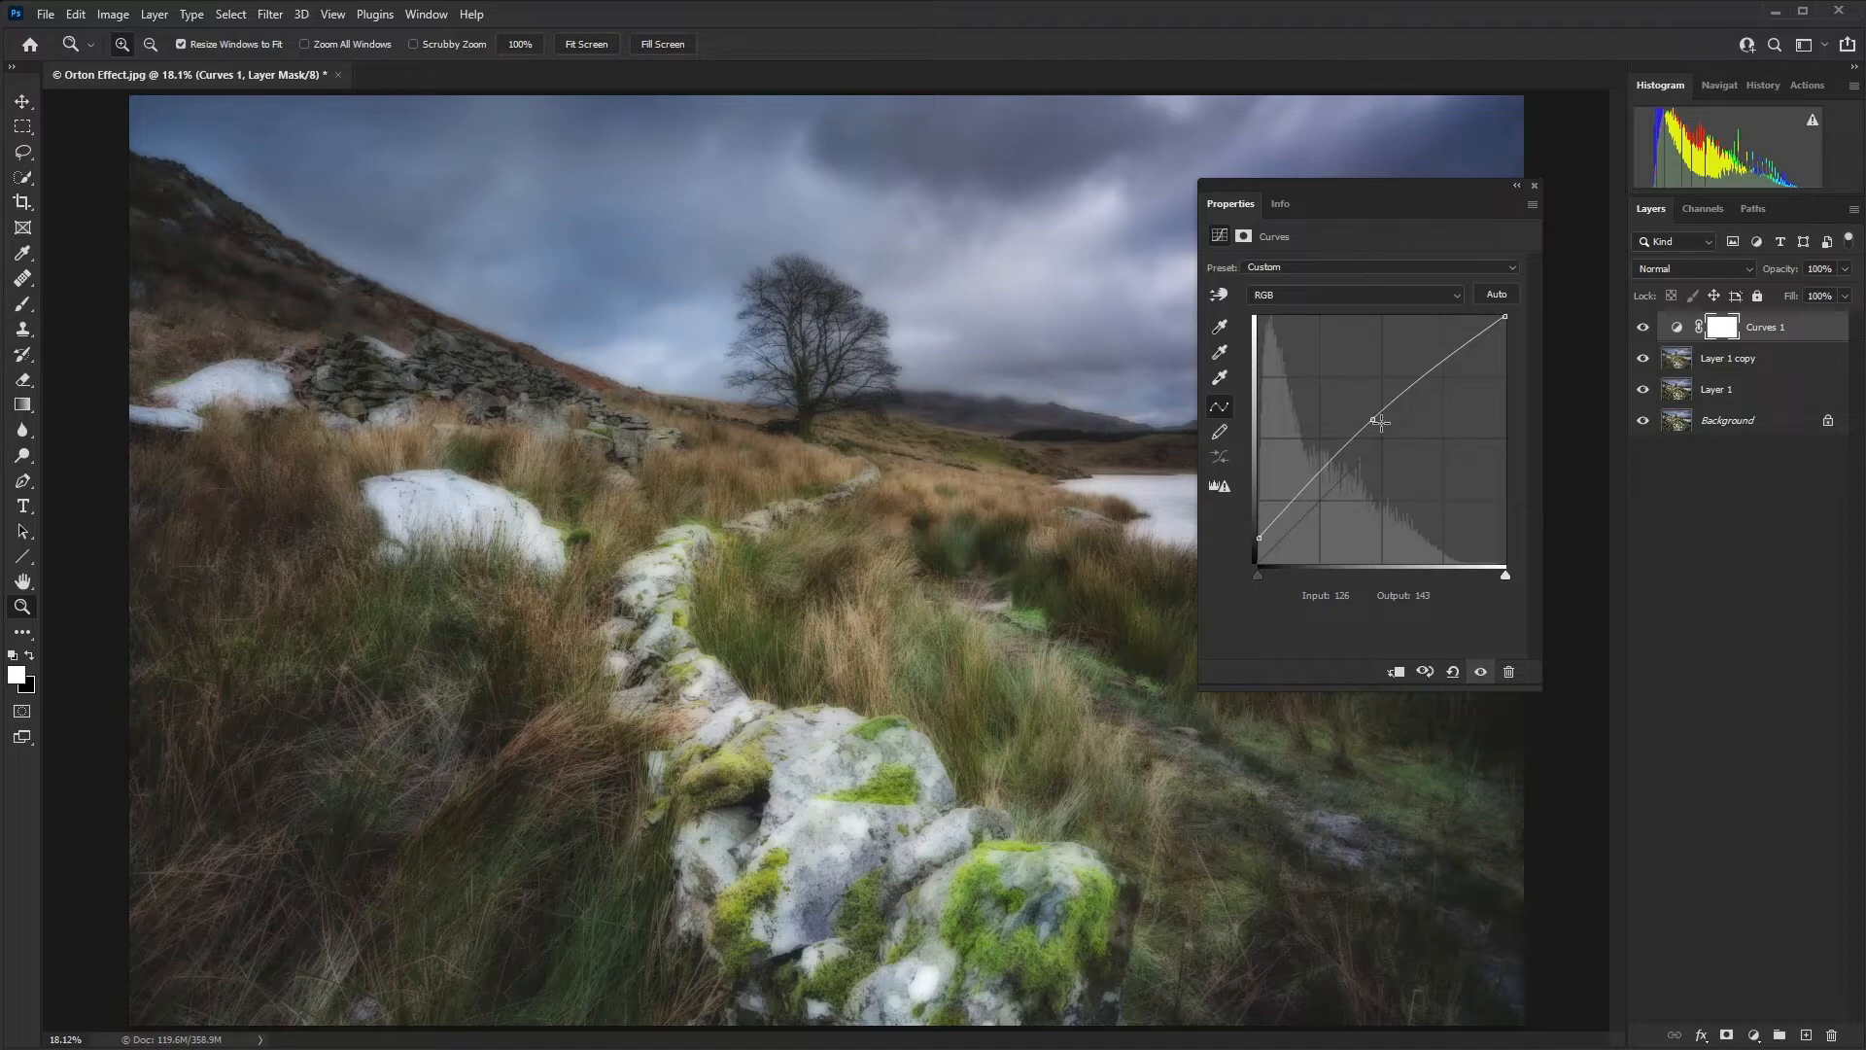
click(1536, 186)
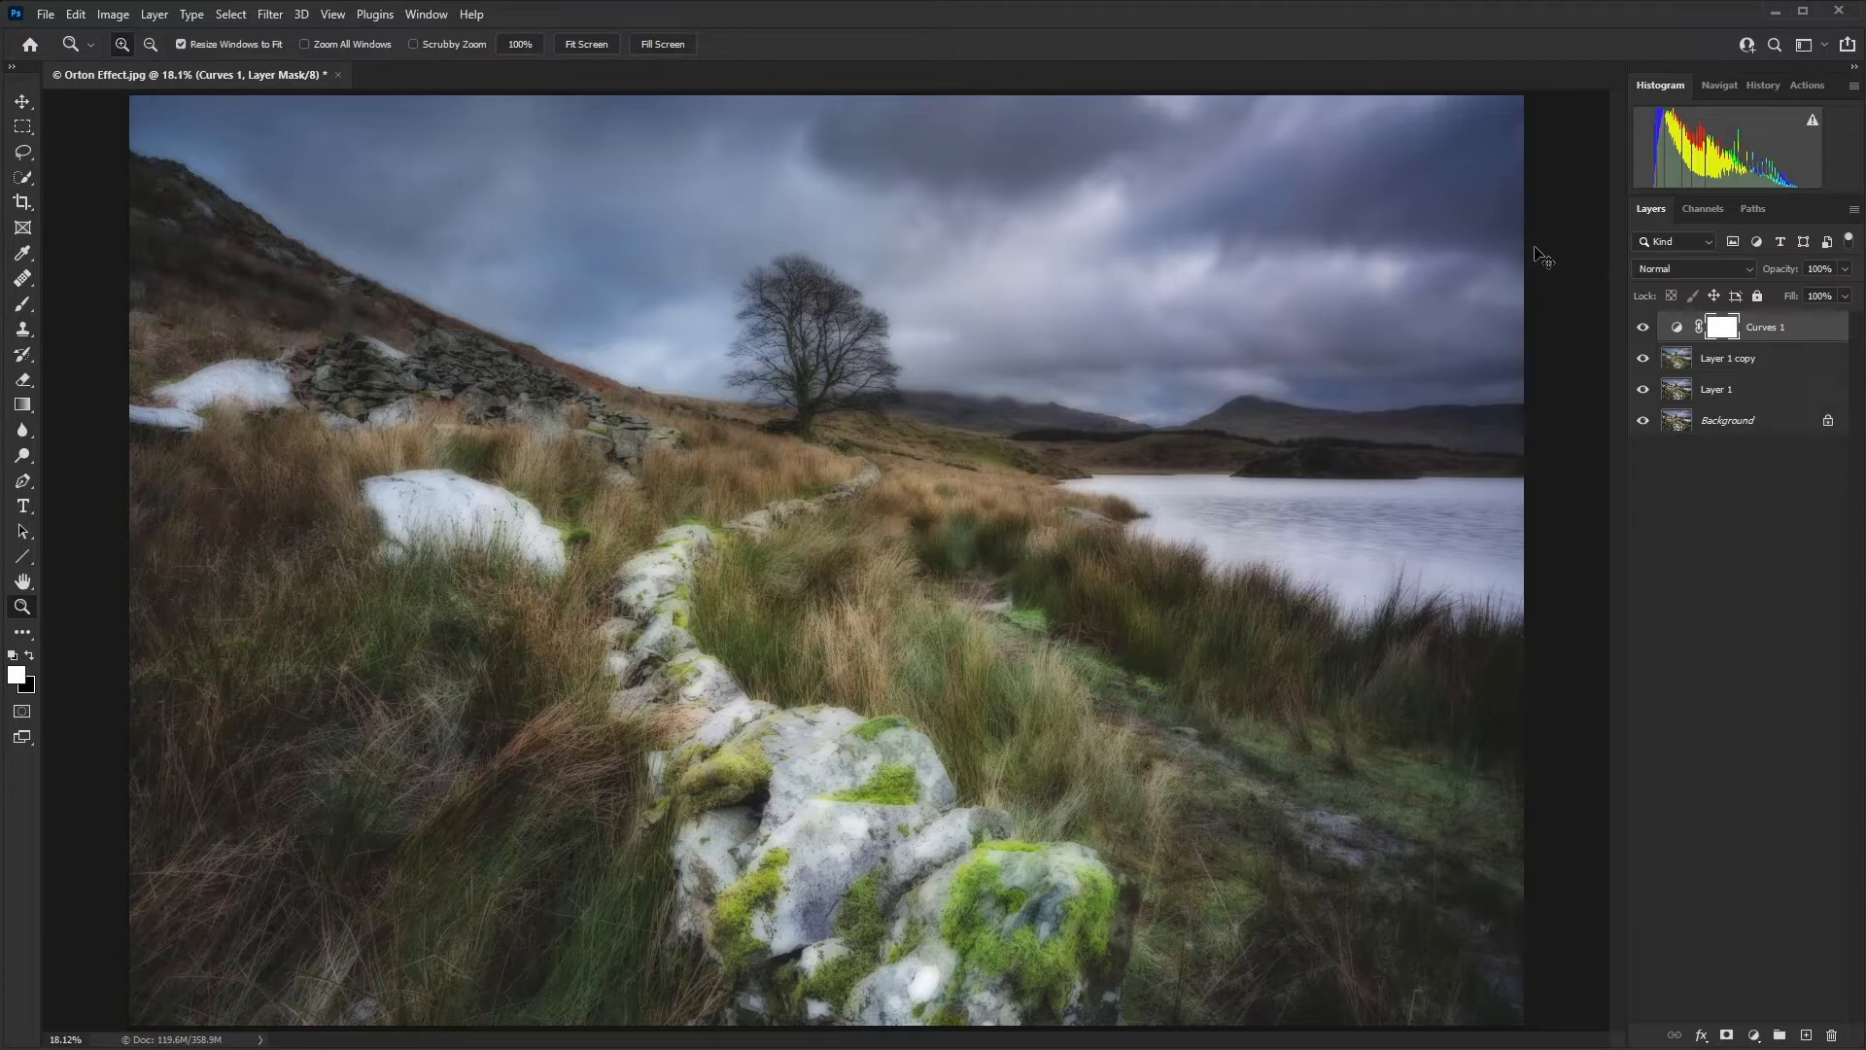
Stamp all visible layers into a new merged layer and delete Curves 1, Layer 1 copy and Layer 1.
key(ctrl+shift+alt+e)
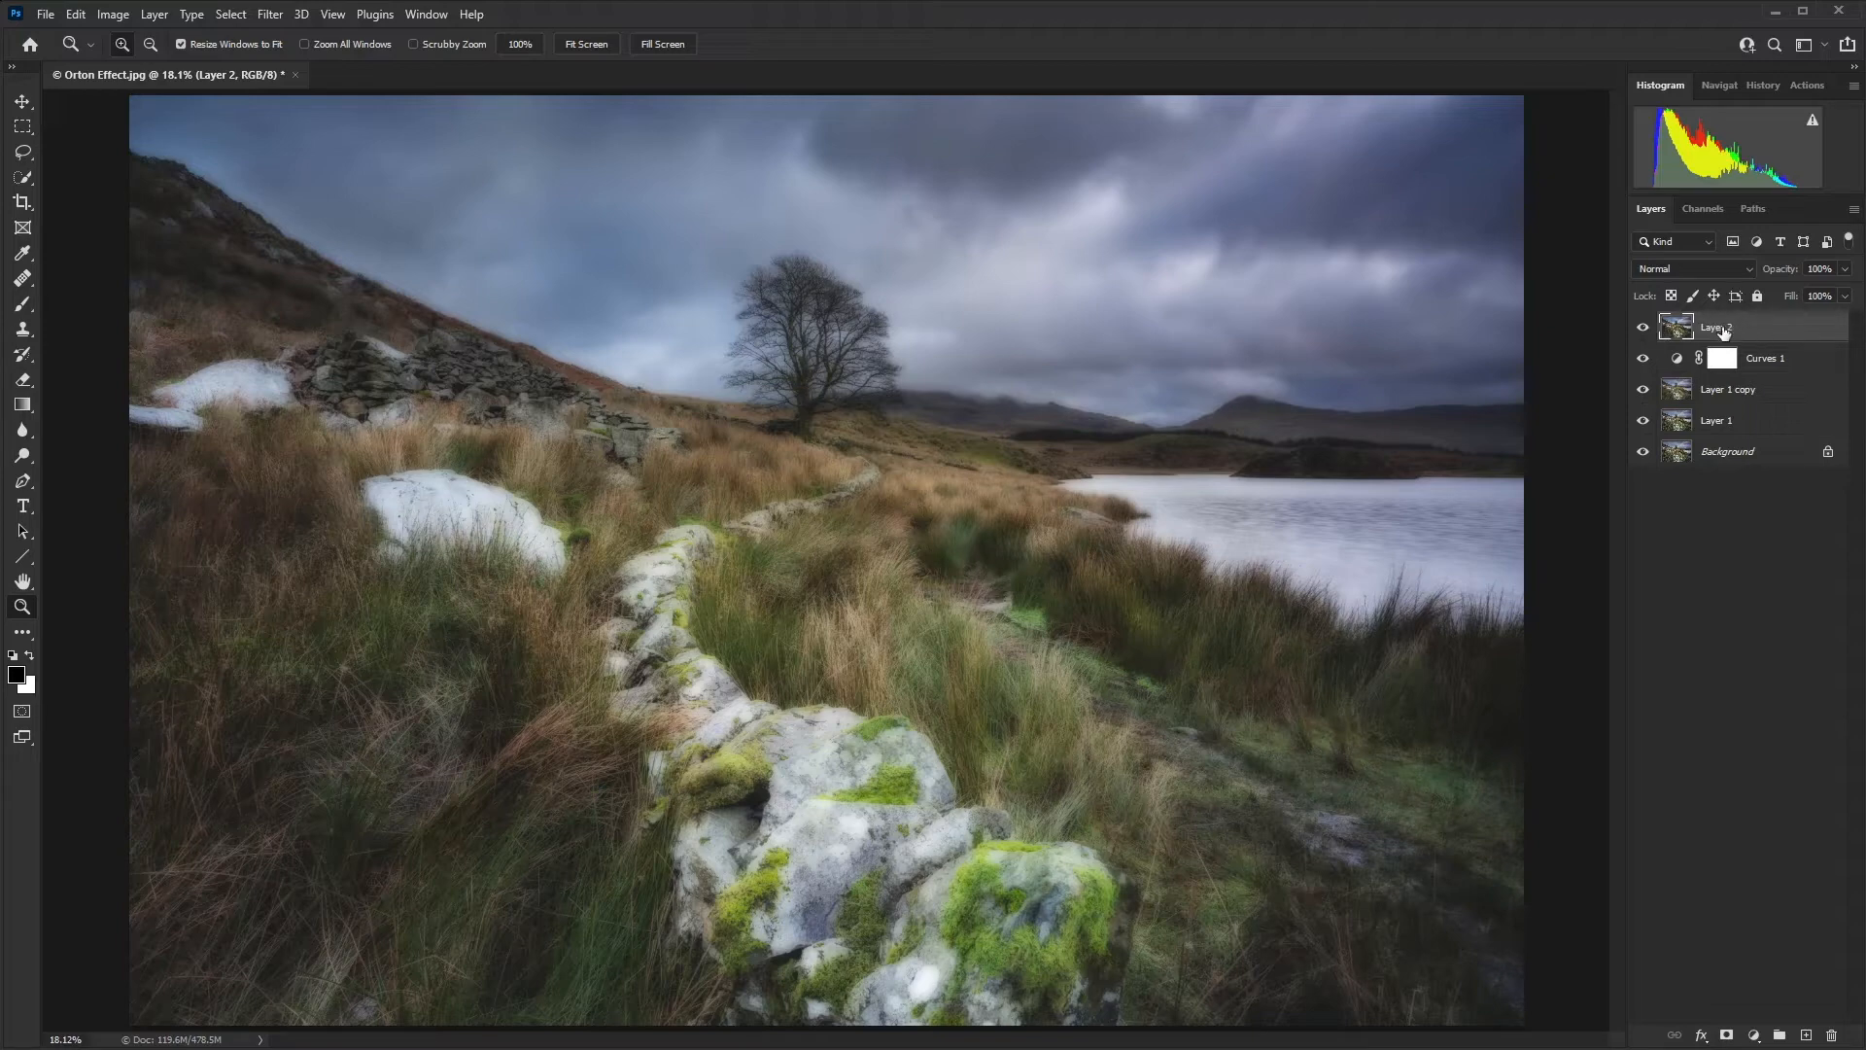
click(1767, 362)
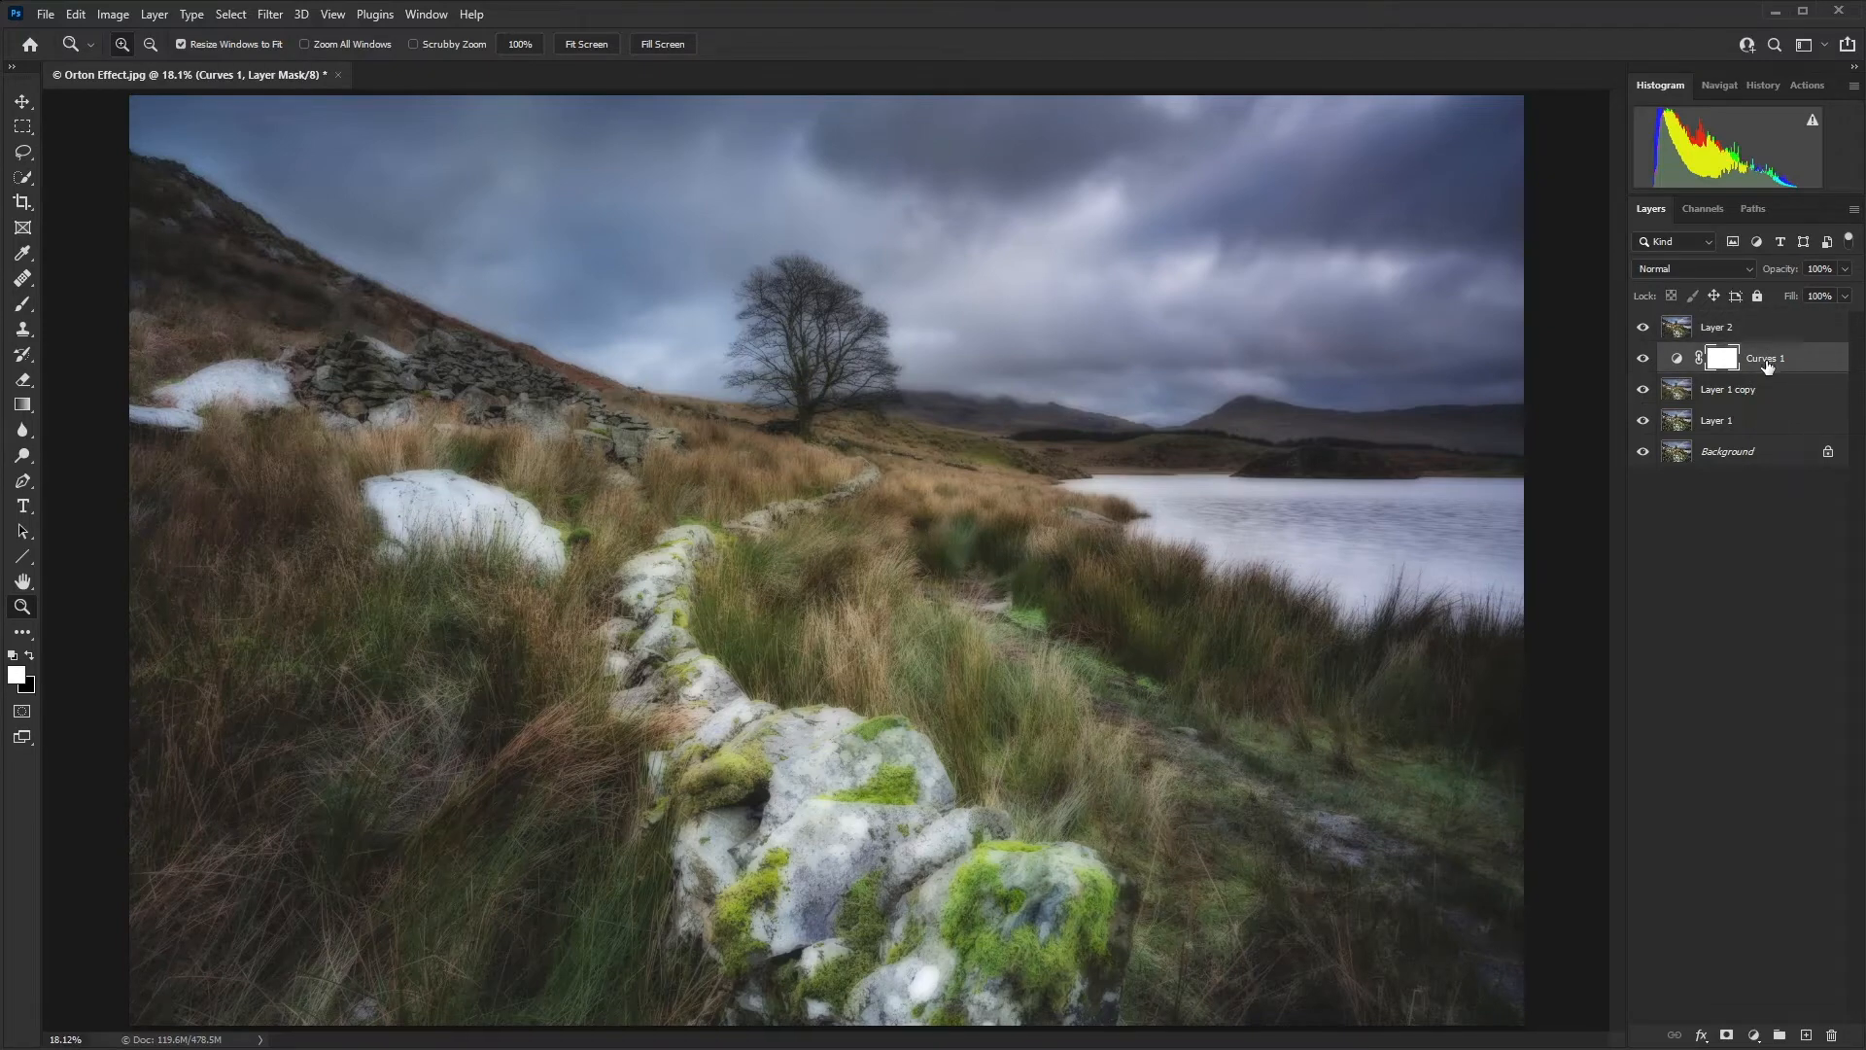
shift+click(1749, 421)
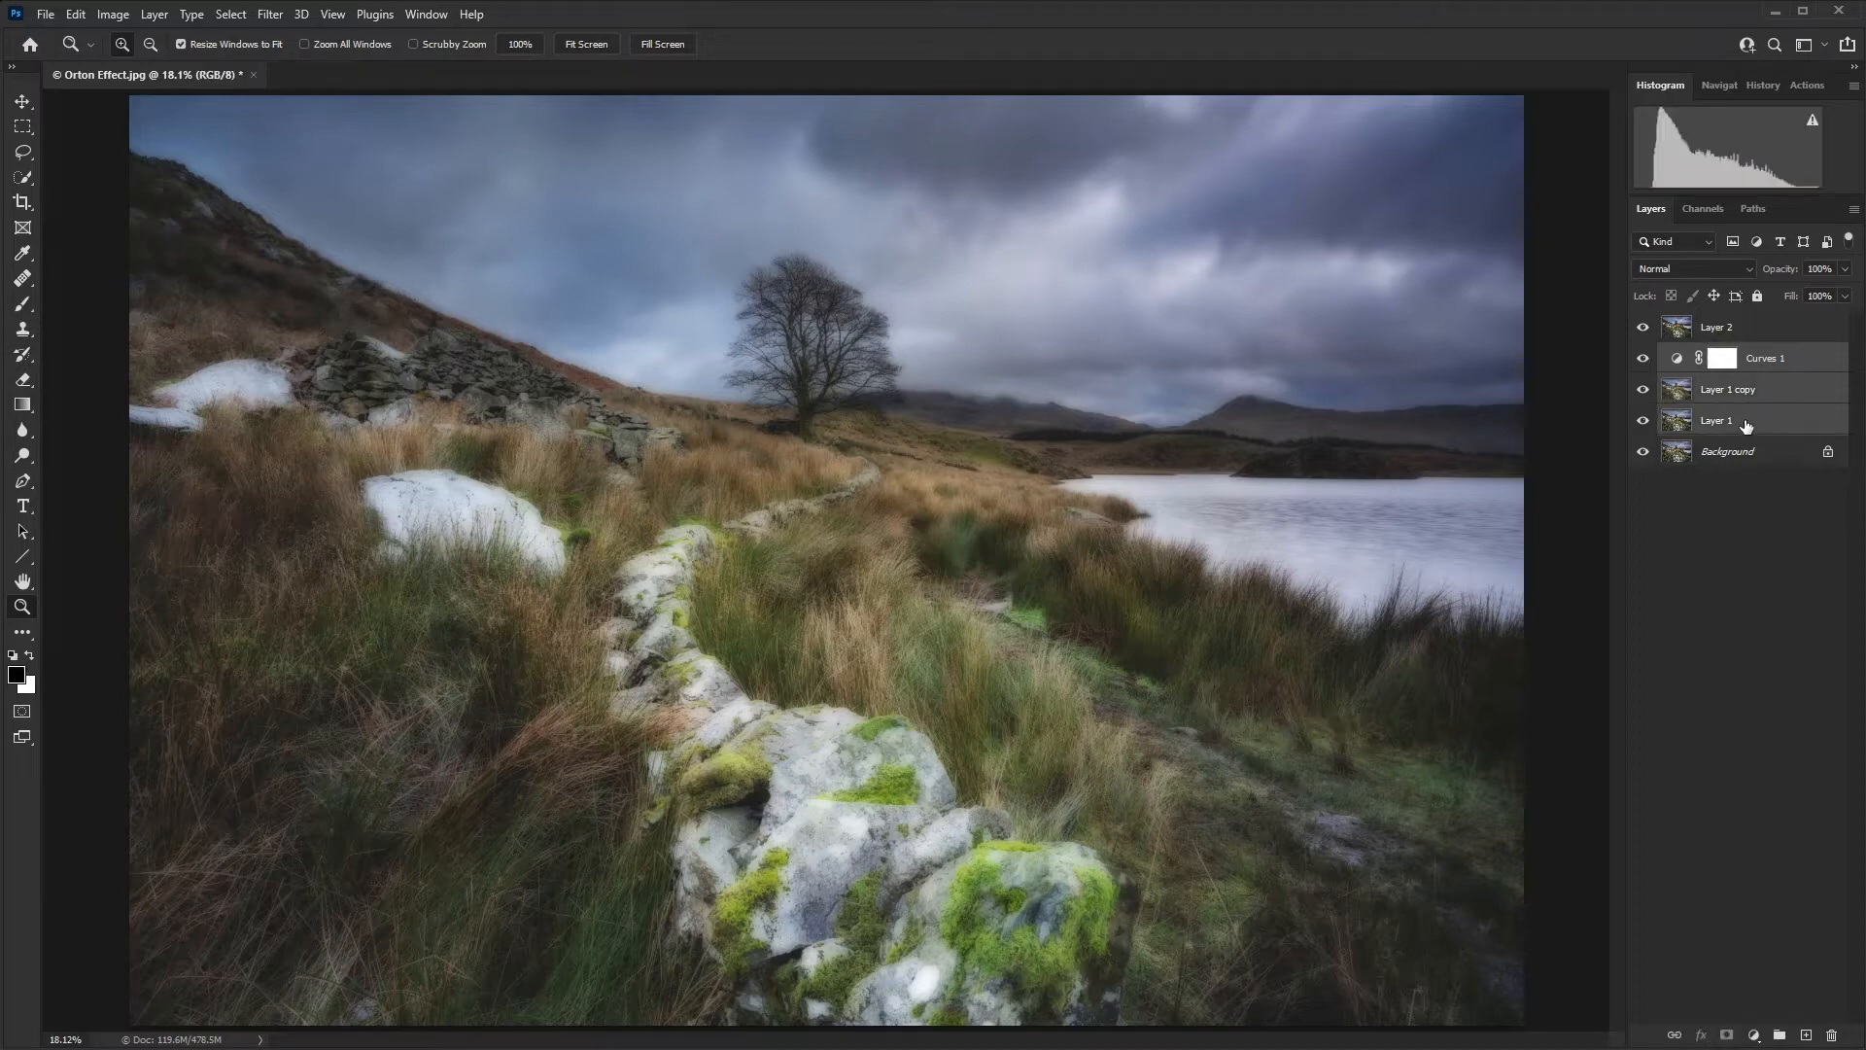
drag(1749, 422, 1831, 1035)
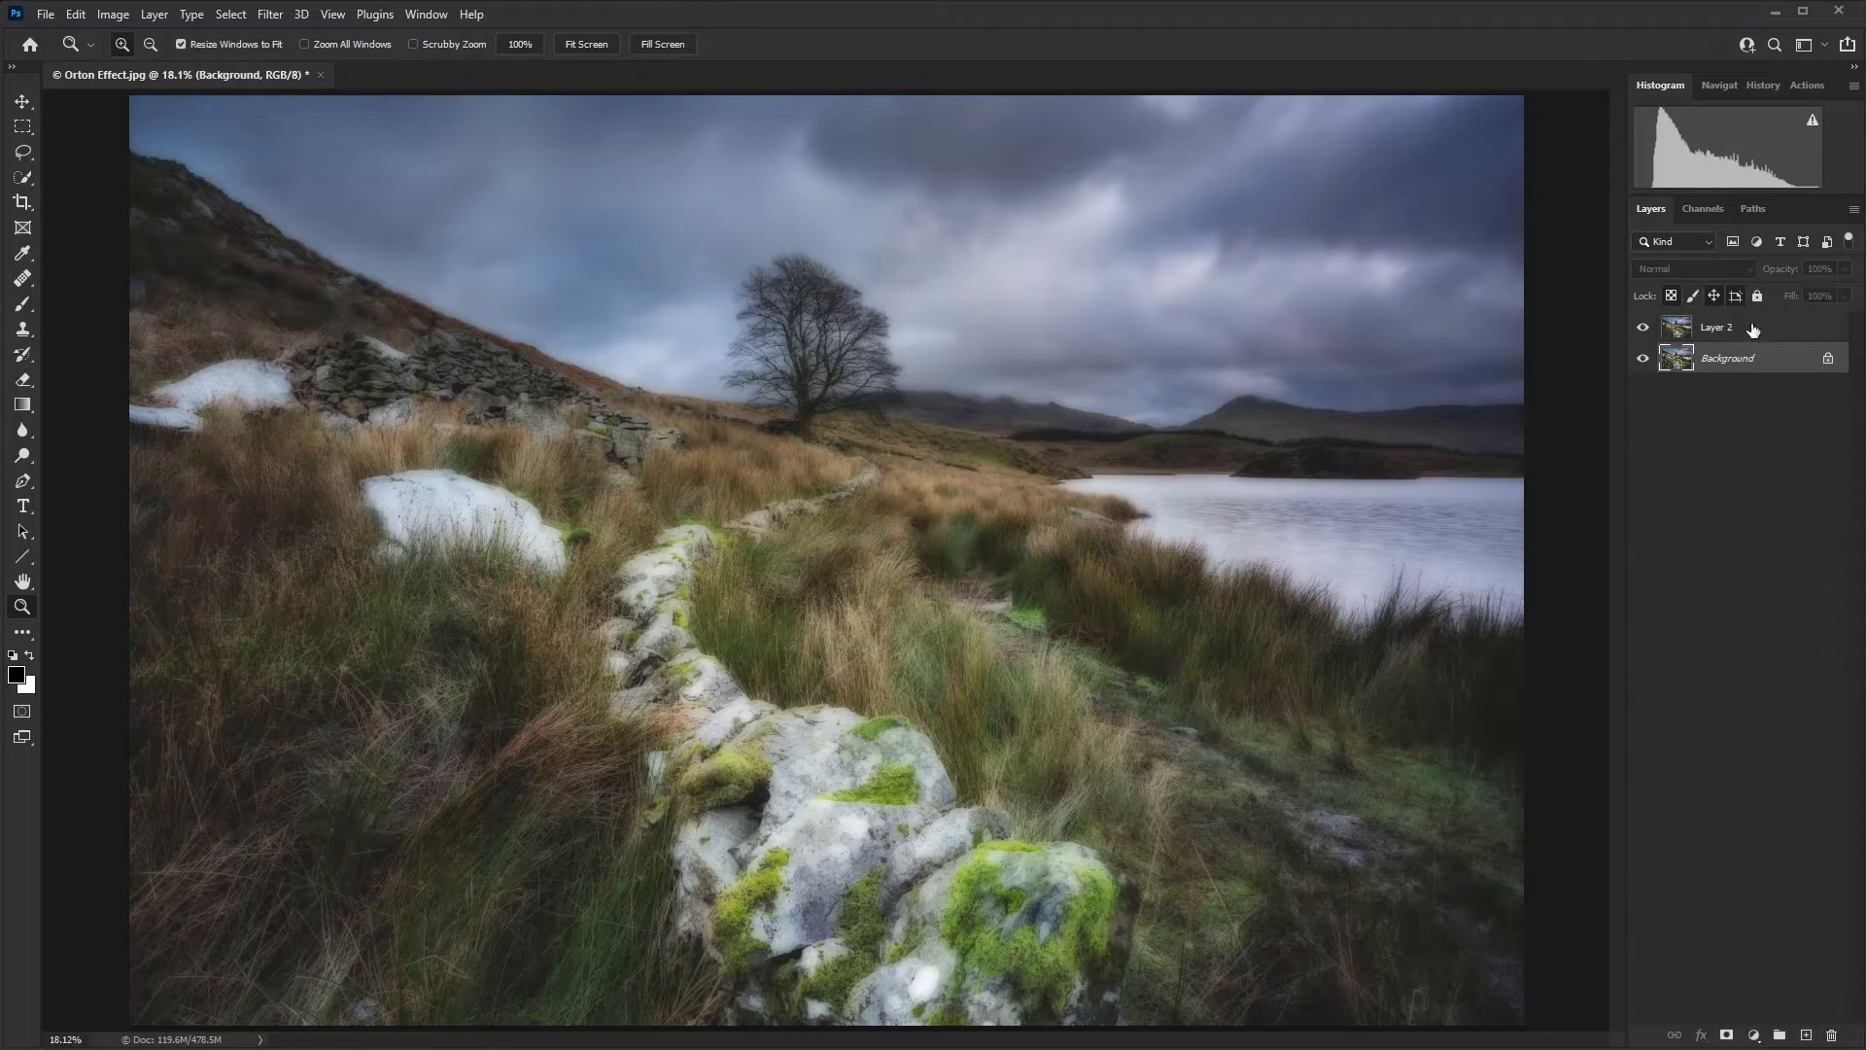
Rename the merged layer above the Background as Orton.
click(1666, 322)
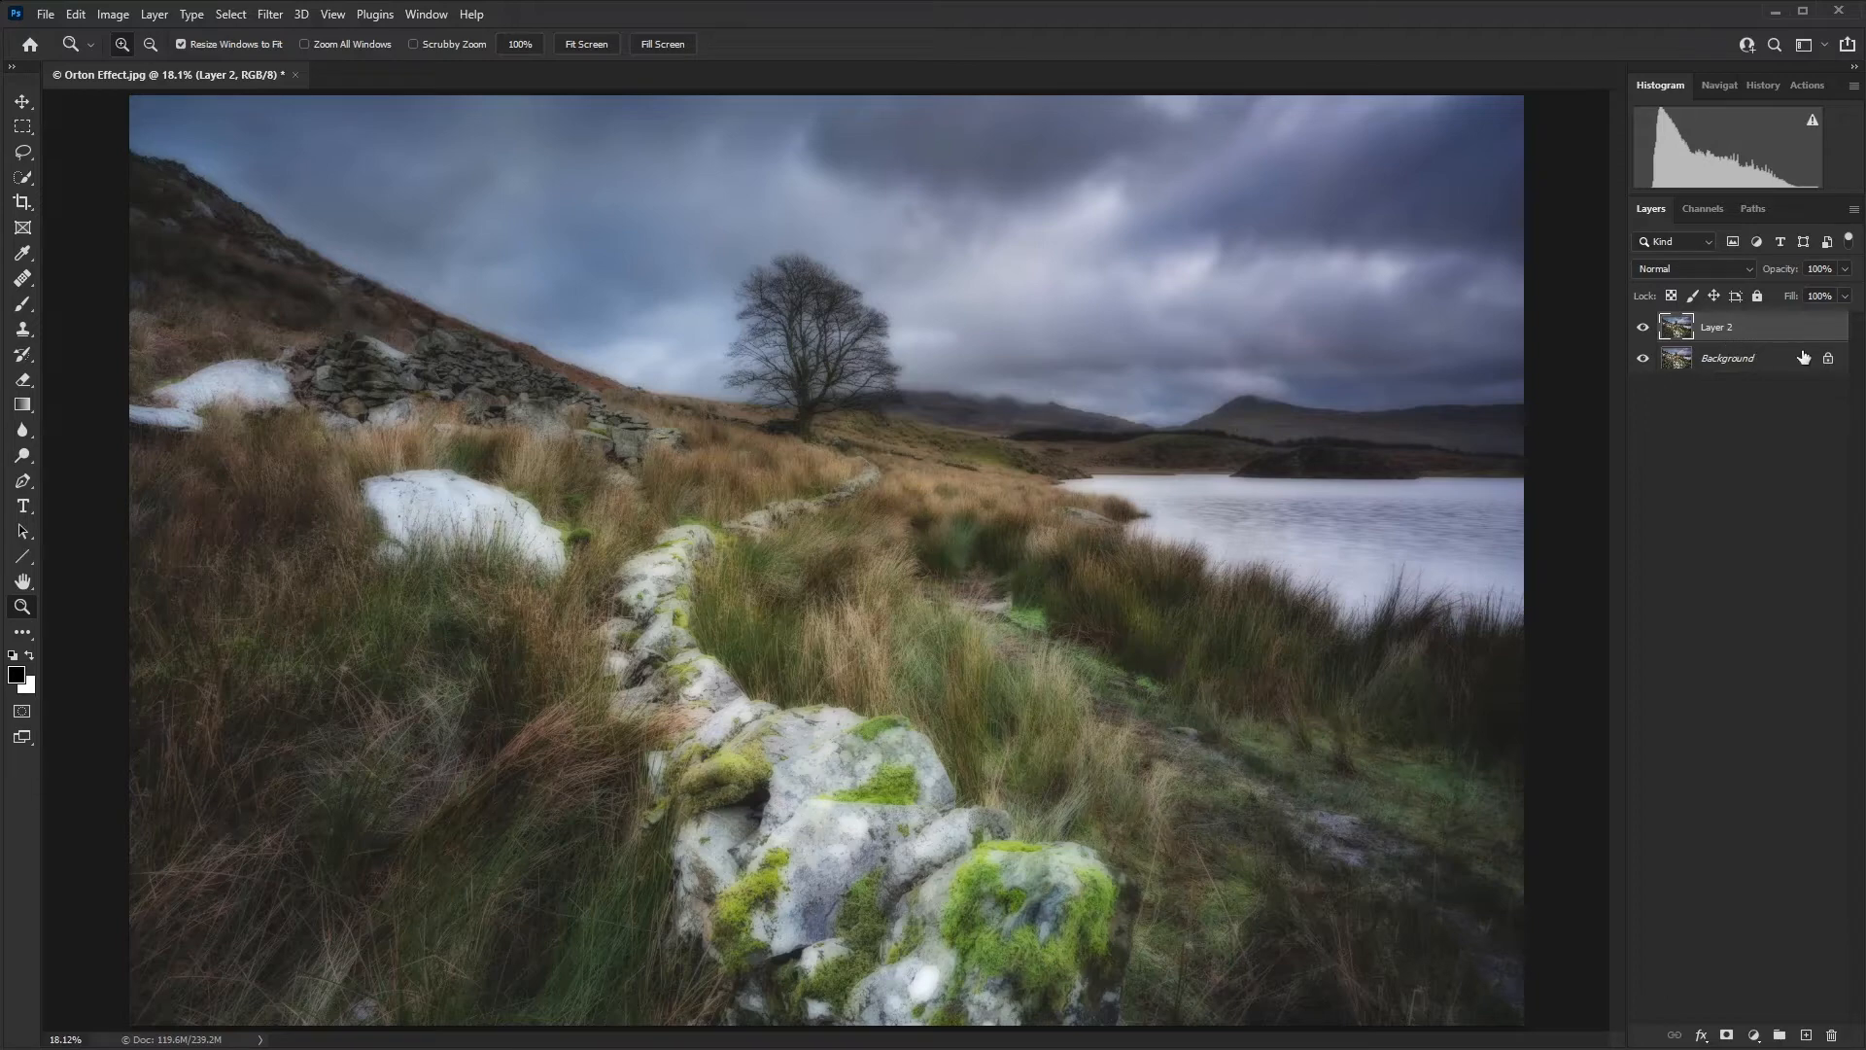
double_click(1722, 328)
text(Orton)
key(Return)
In the Orton layer's blending options, split the This Layer black Blend If slider to 0 / 70.
double_click(1813, 331)
drag(1208, 458, 1130, 411)
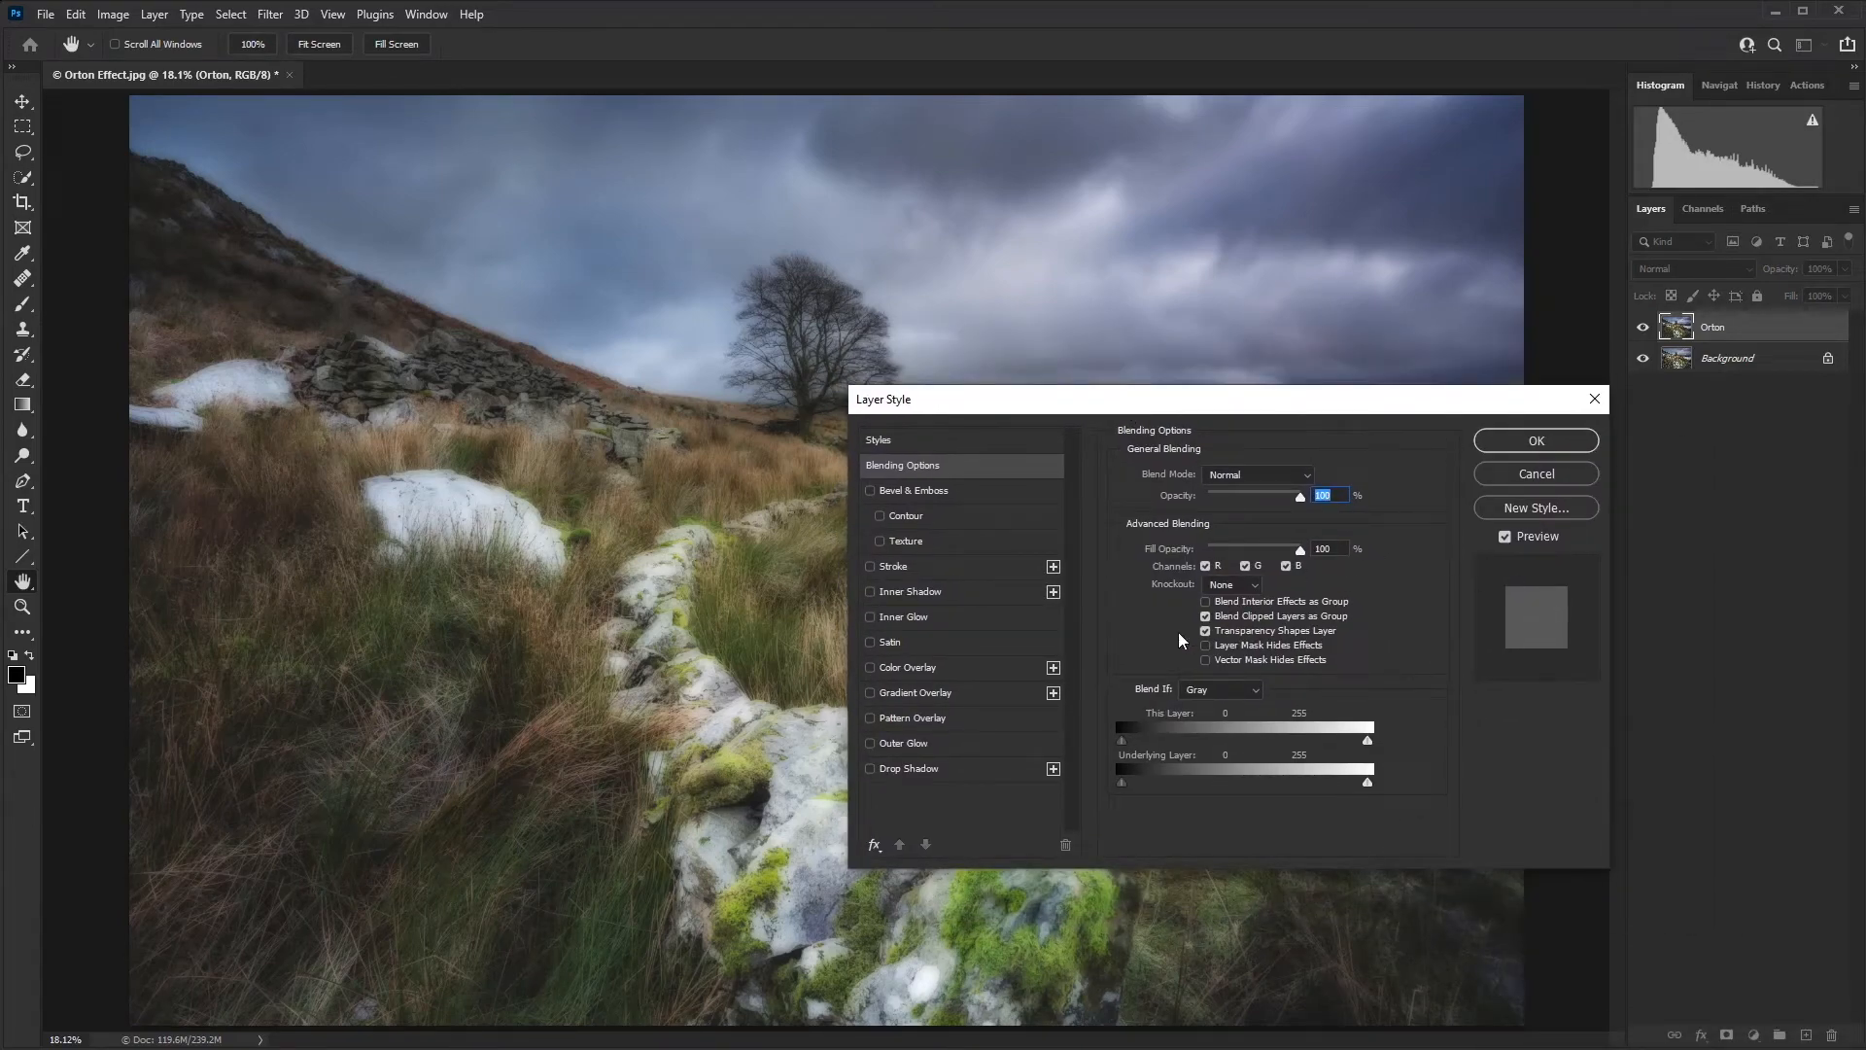
drag(1245, 404, 1471, 214)
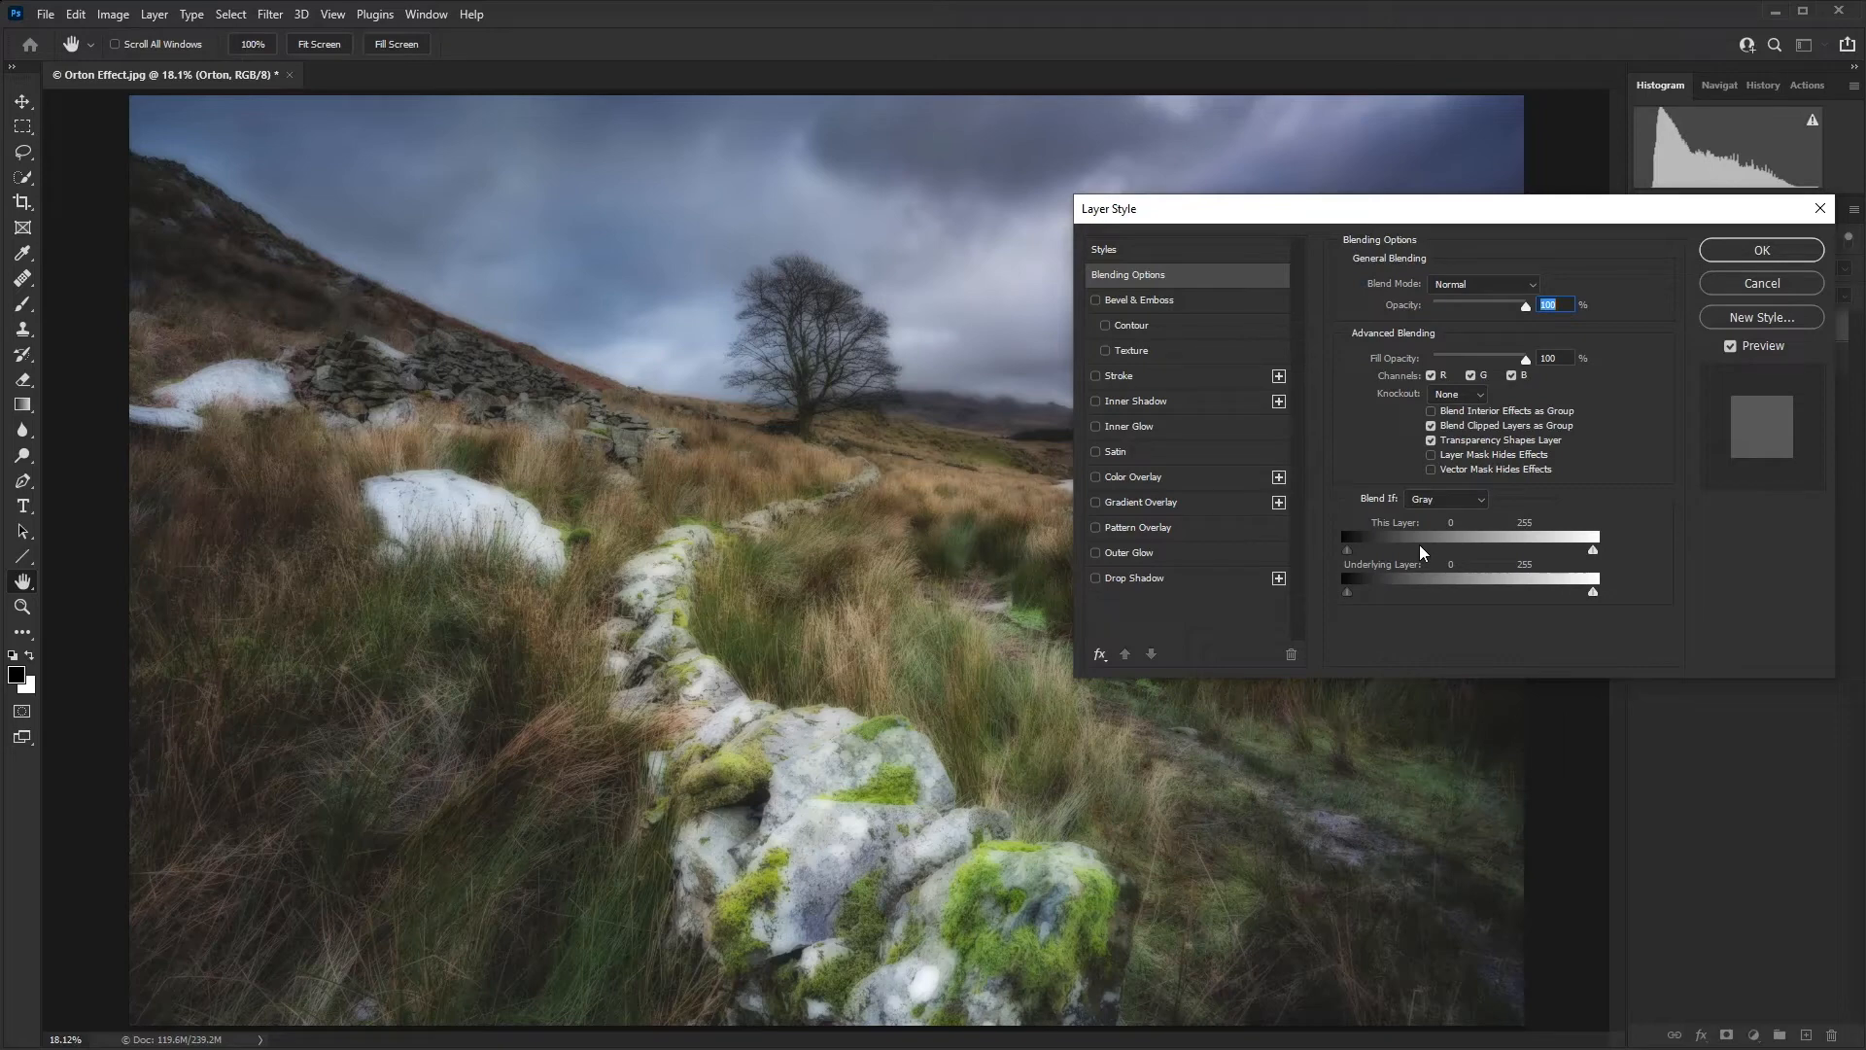
key(alt)
Set the Orton layer's blend mode to Luminosity with 40% opacity and apply the layer style.
click(1463, 288)
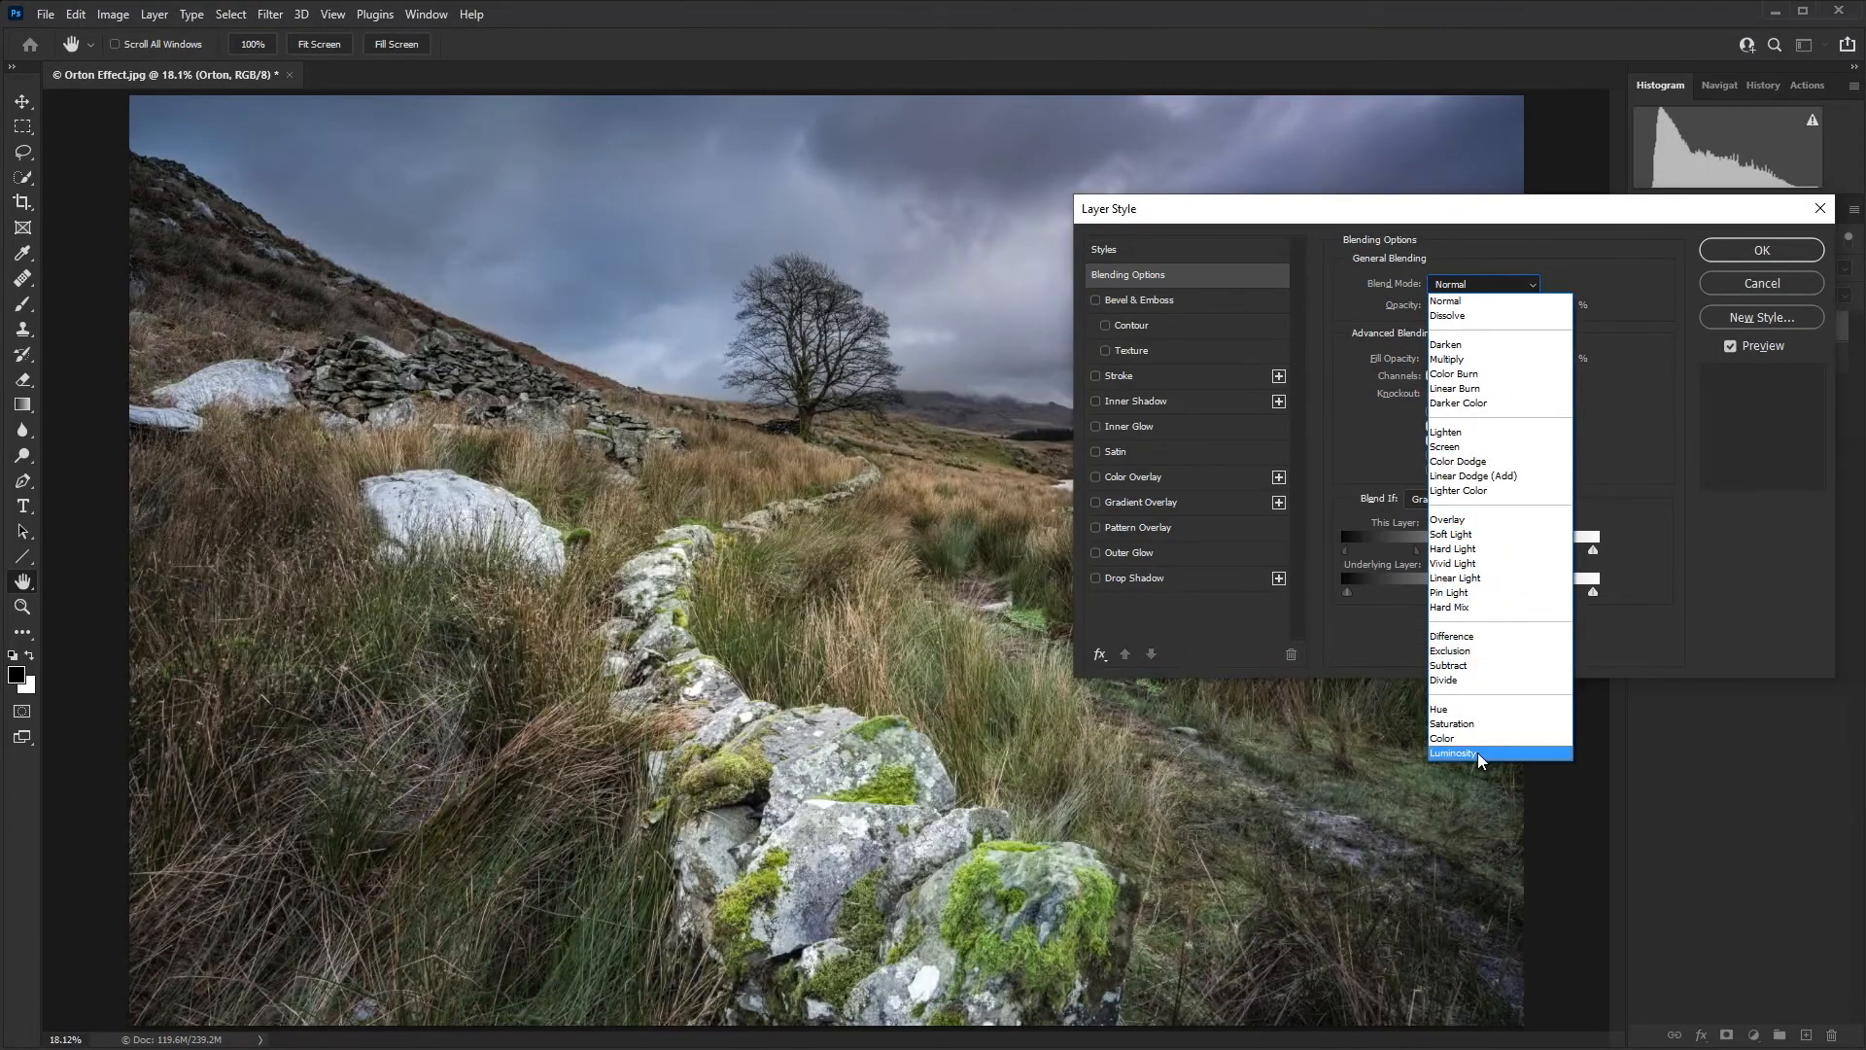
click(1481, 752)
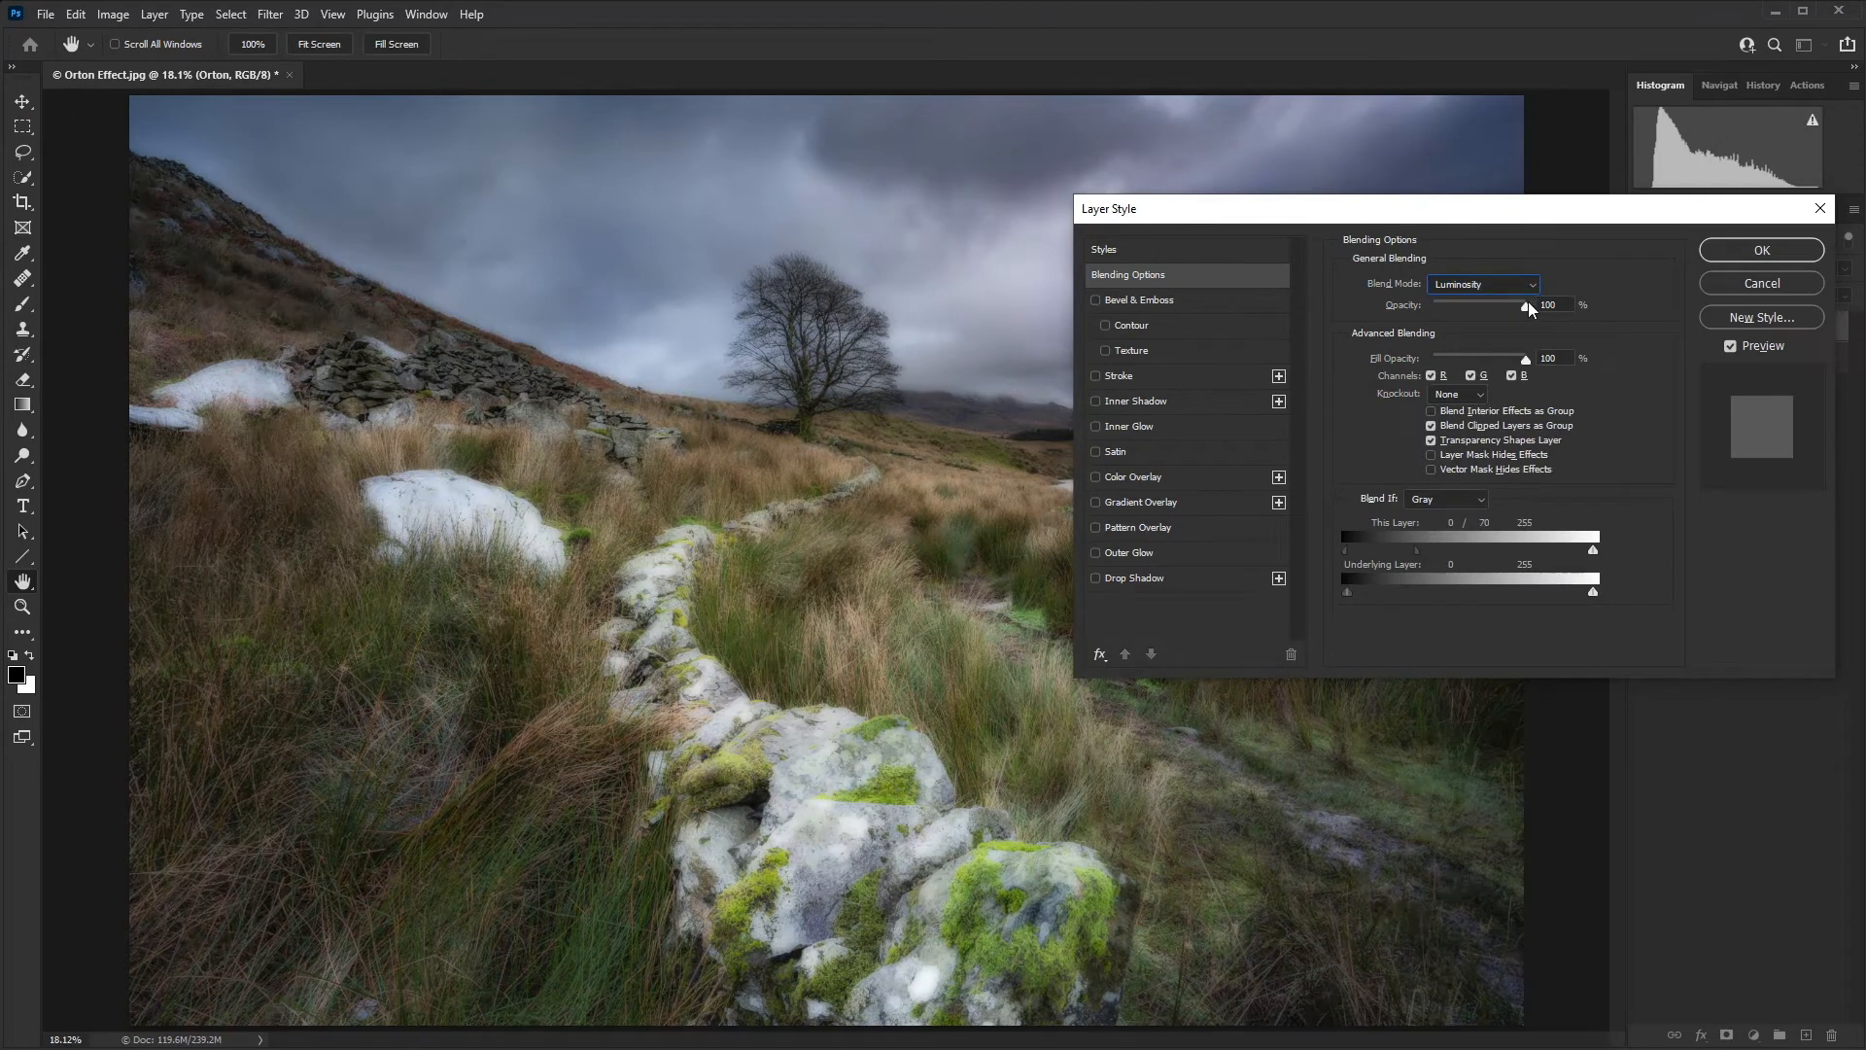
drag(1529, 307, 1474, 313)
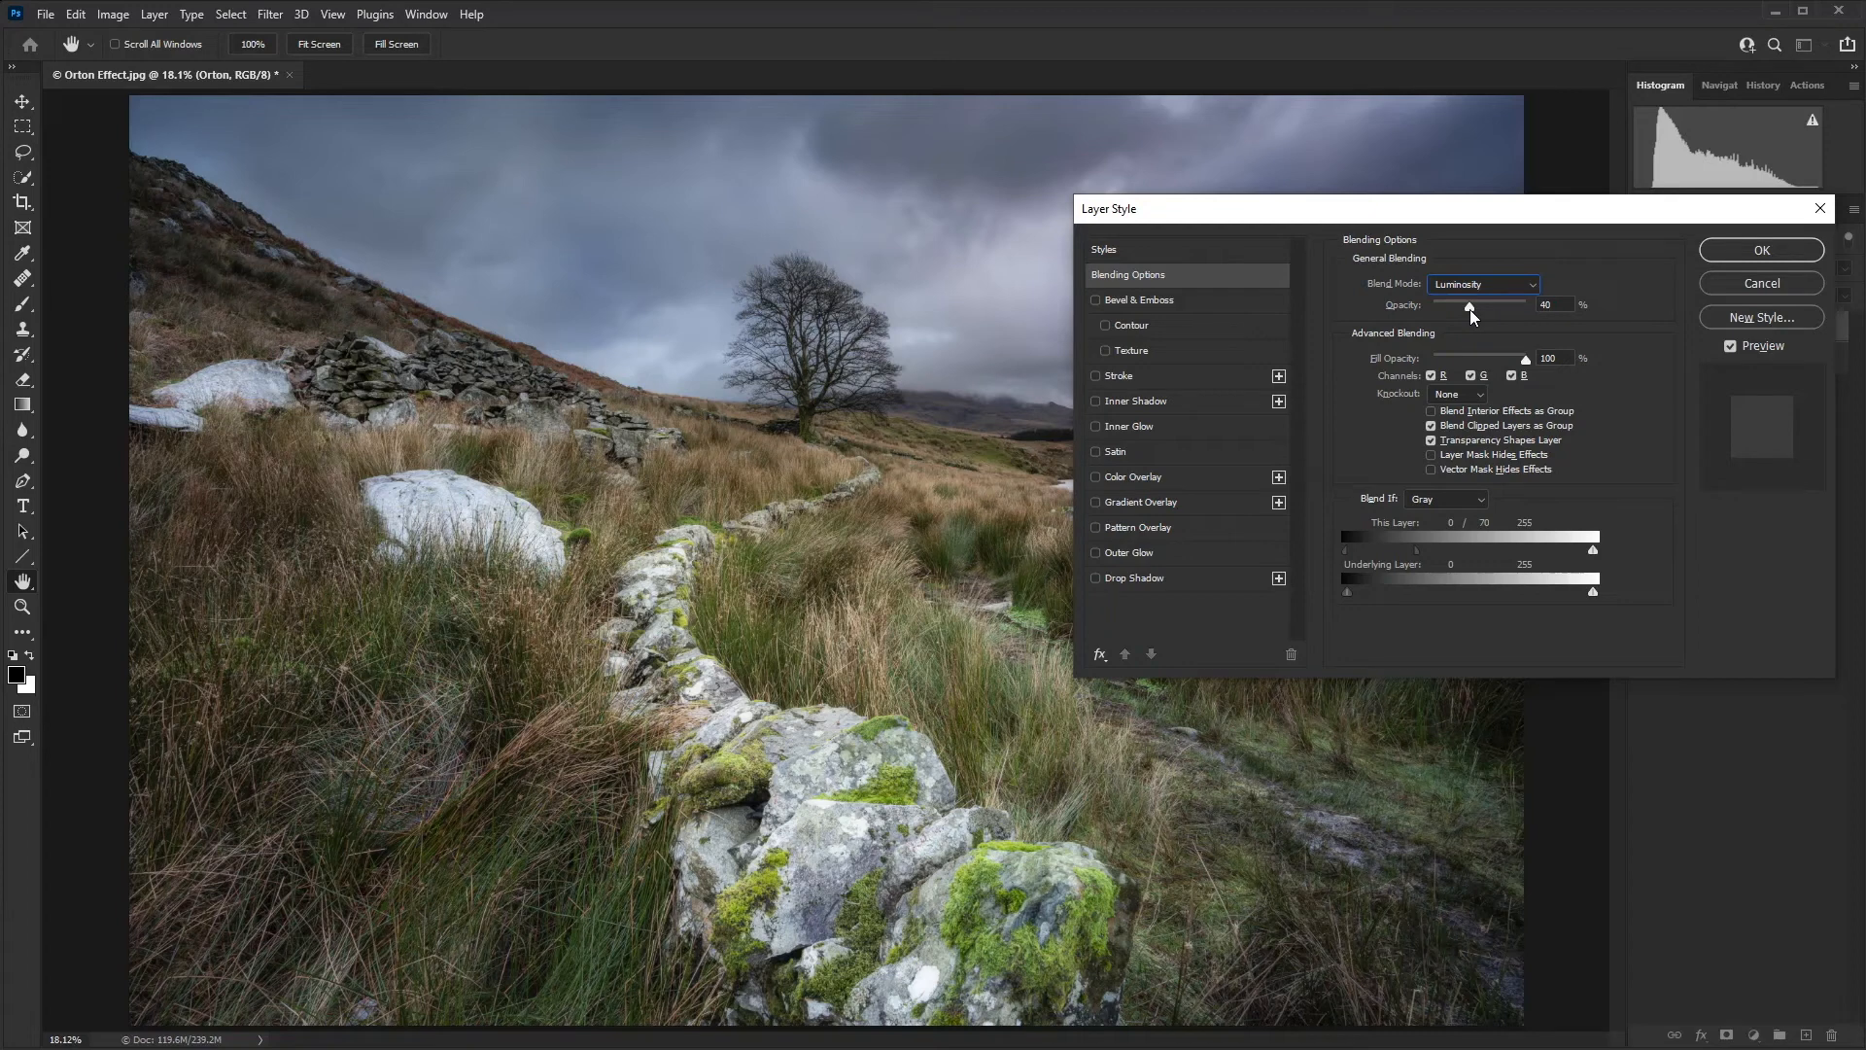
click(1470, 309)
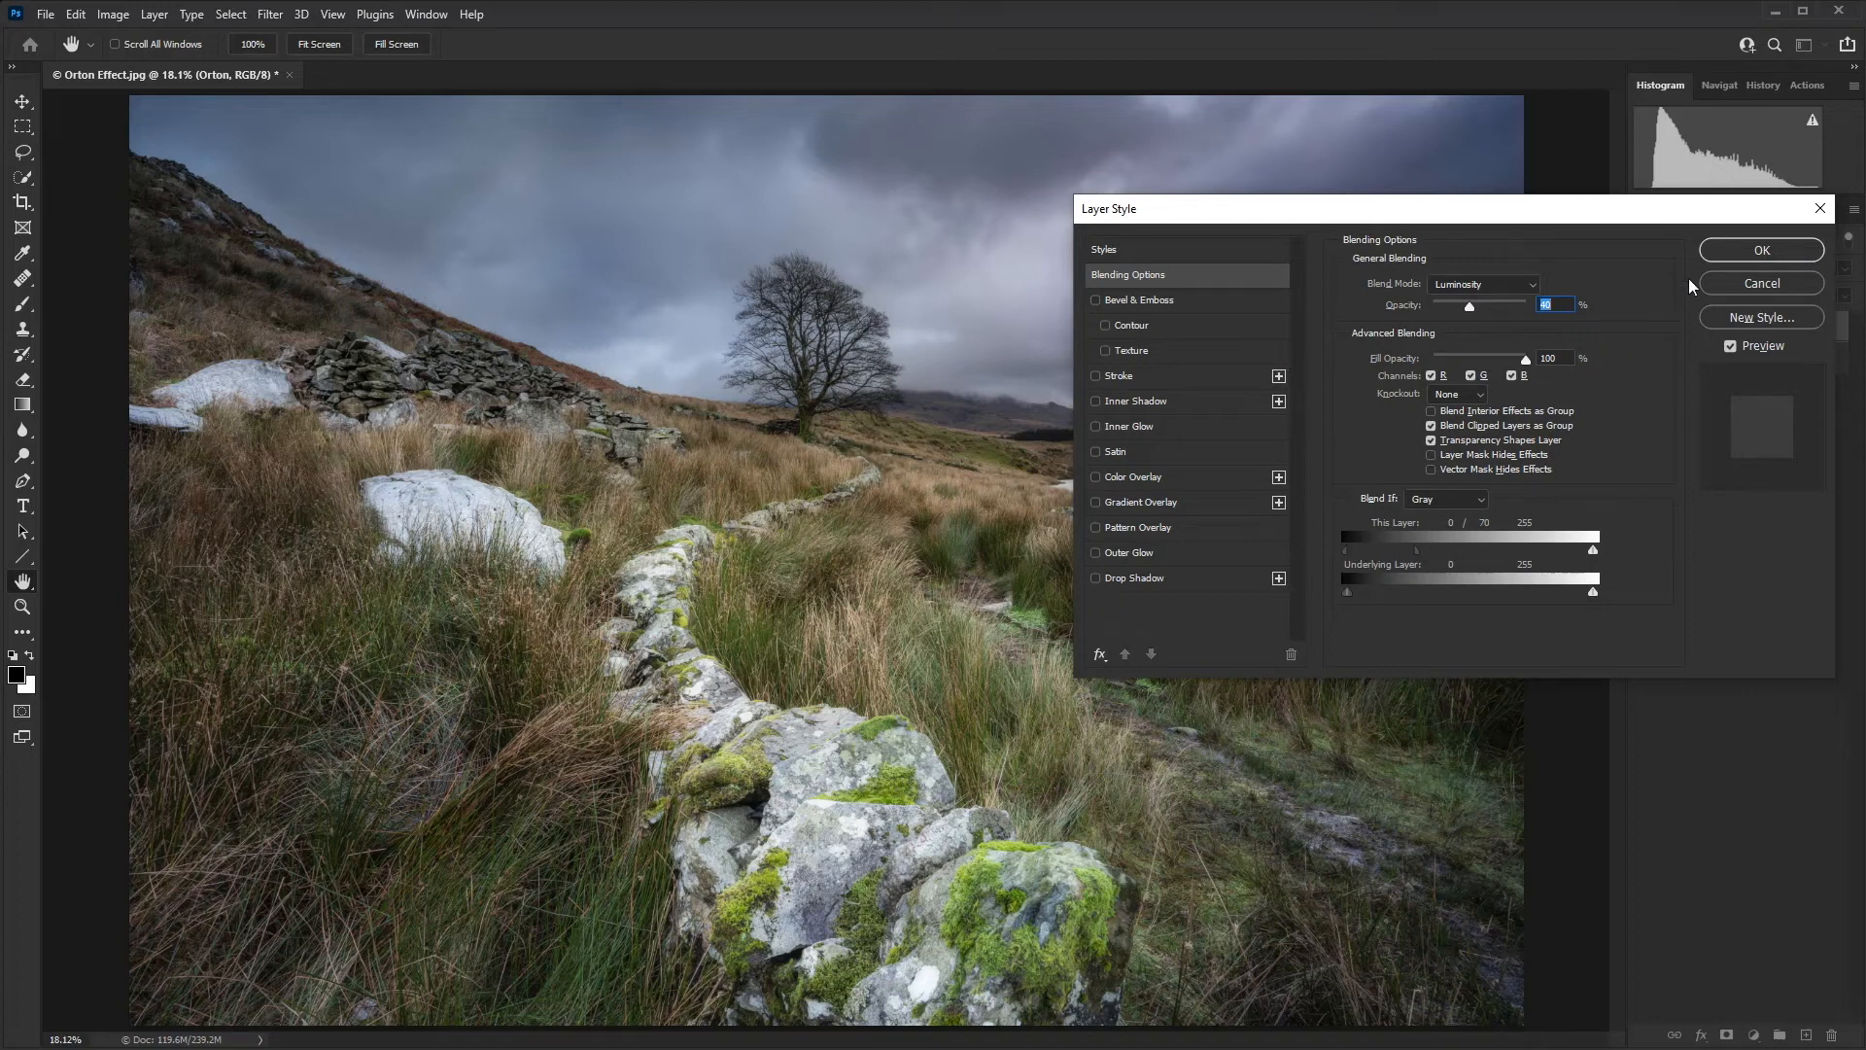
click(1746, 253)
key(z)
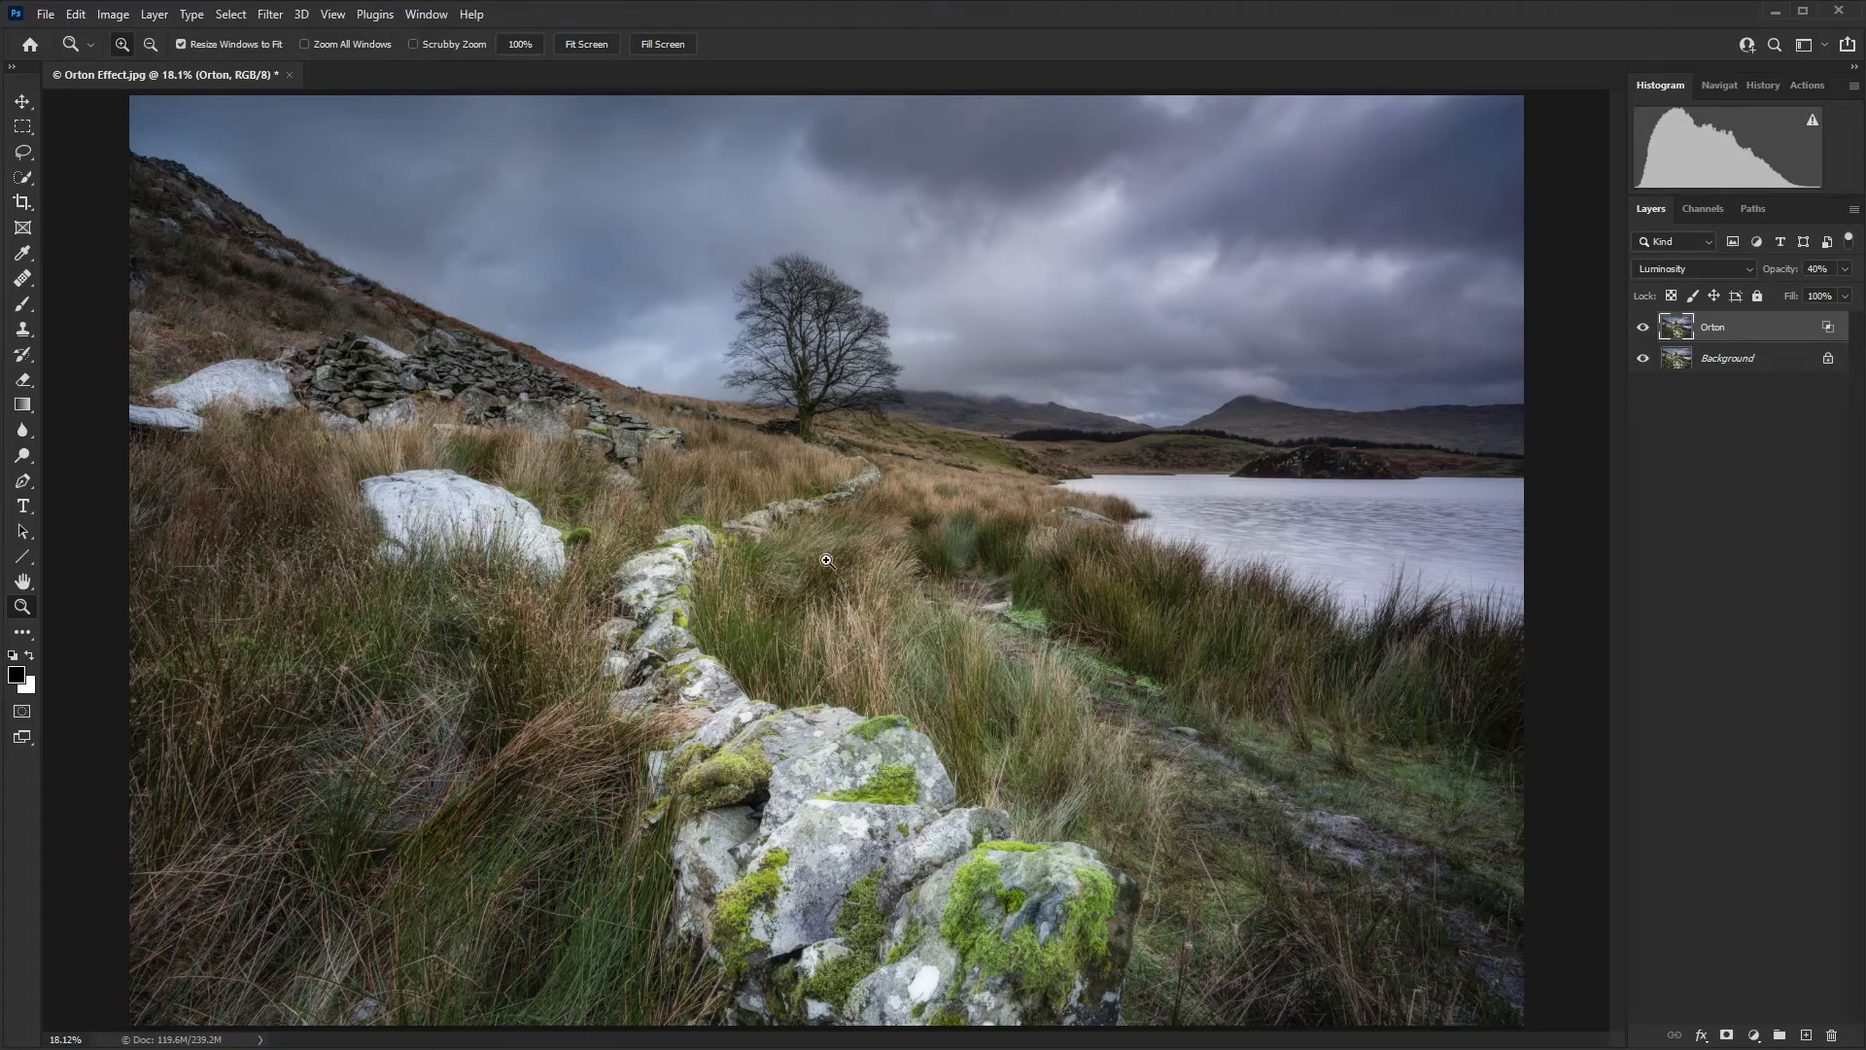
Compare the grass and mossy stone wall at 50% magnification with the Orton layer hidden and shown.
click(799, 596)
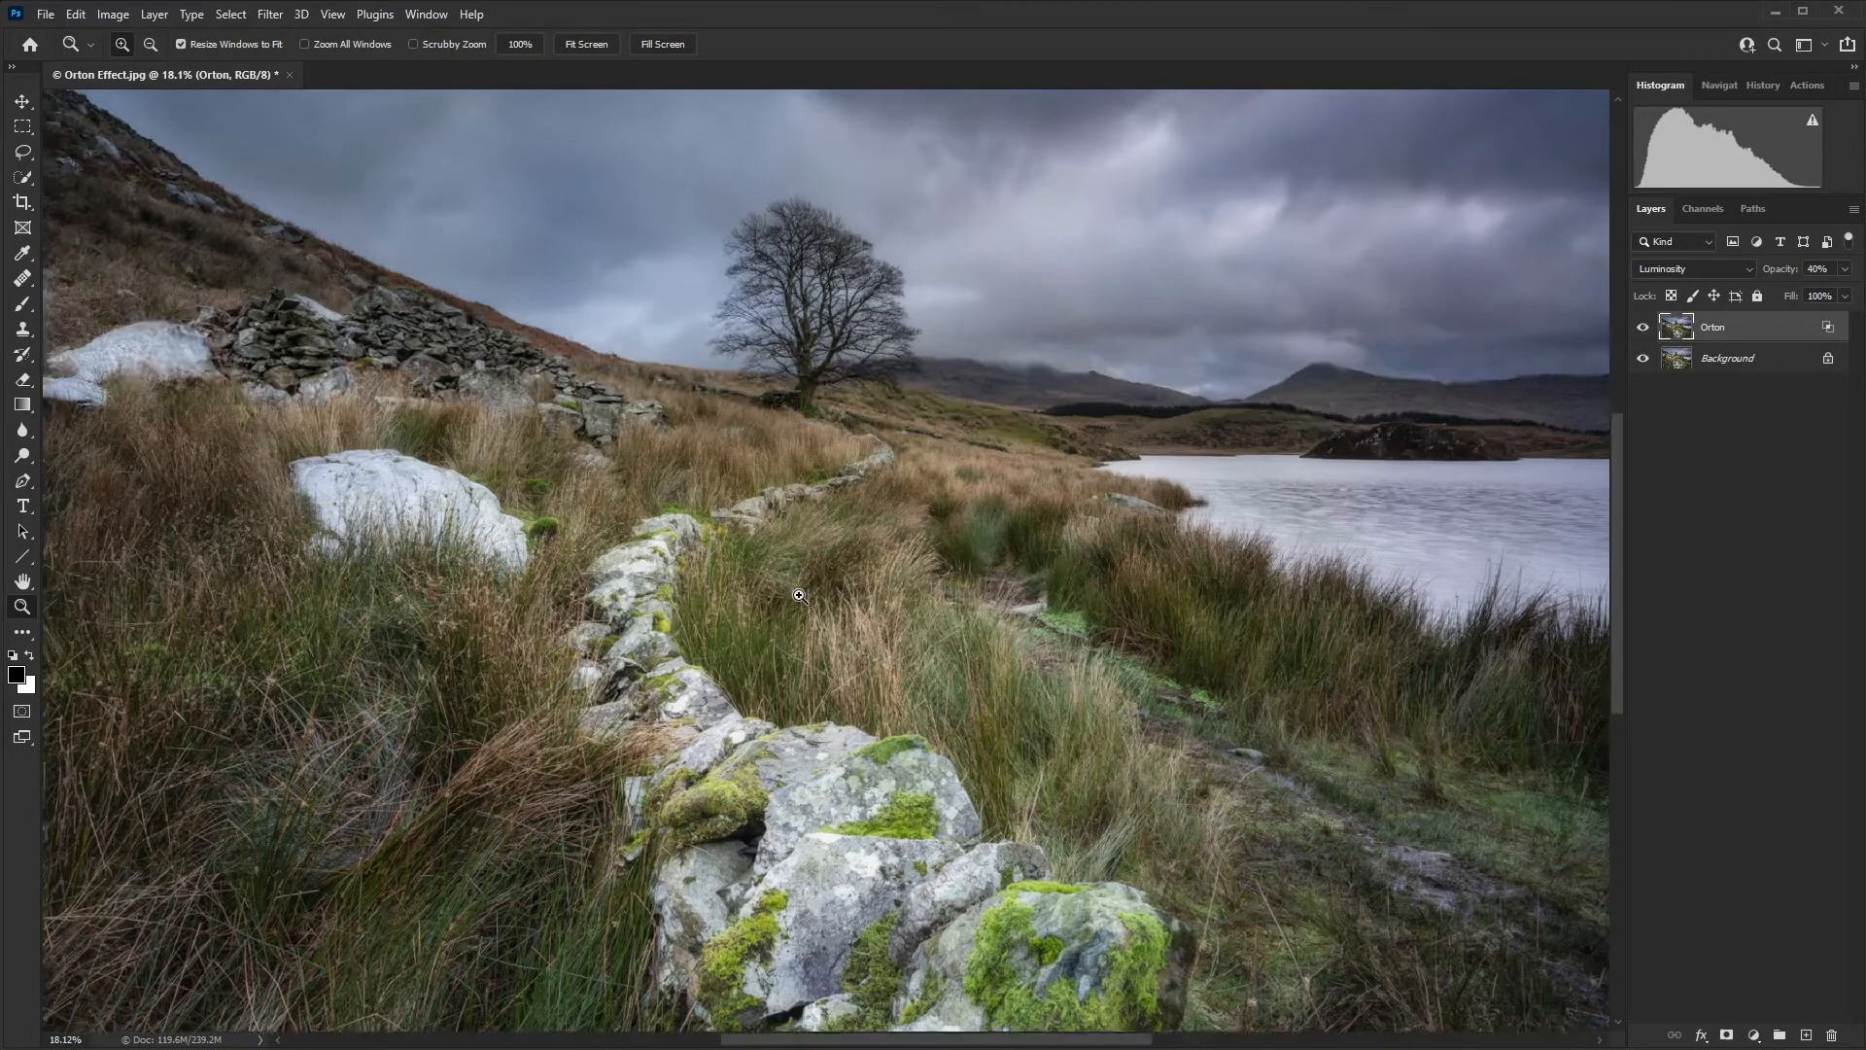
click(797, 600)
click(793, 604)
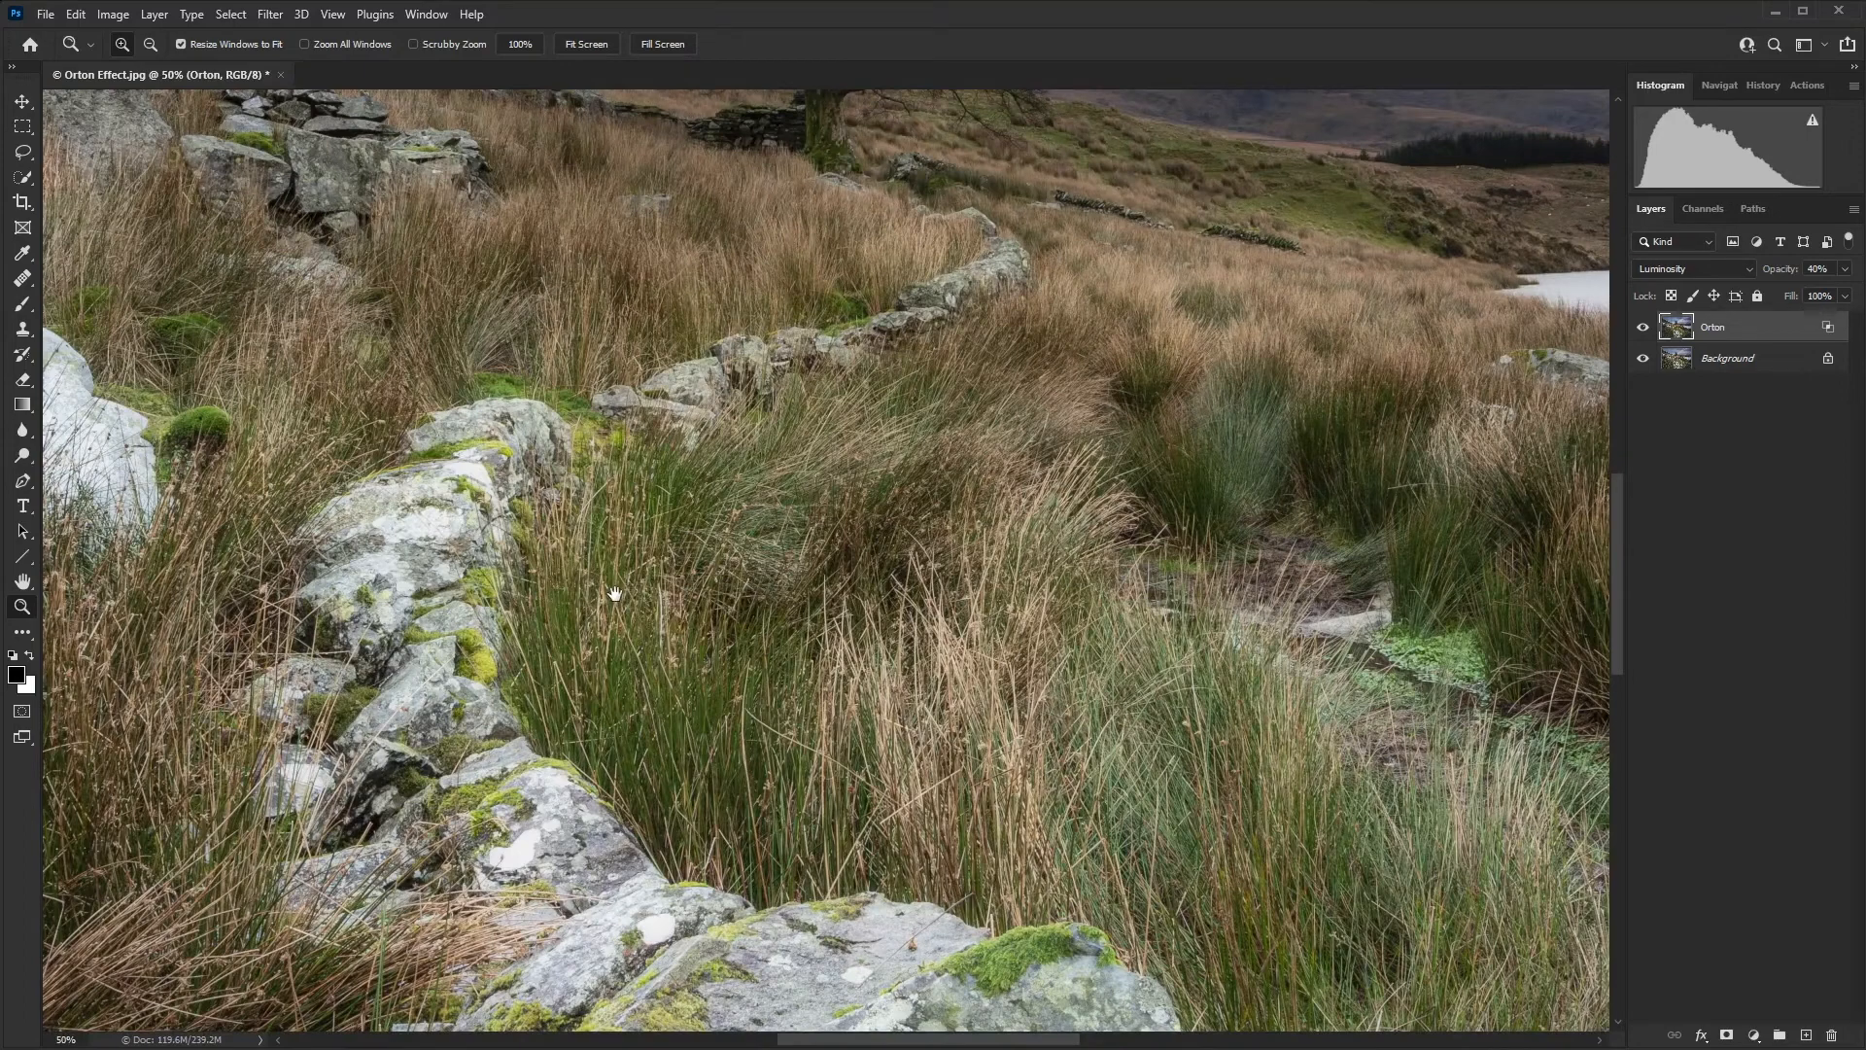
drag(615, 592, 982, 513)
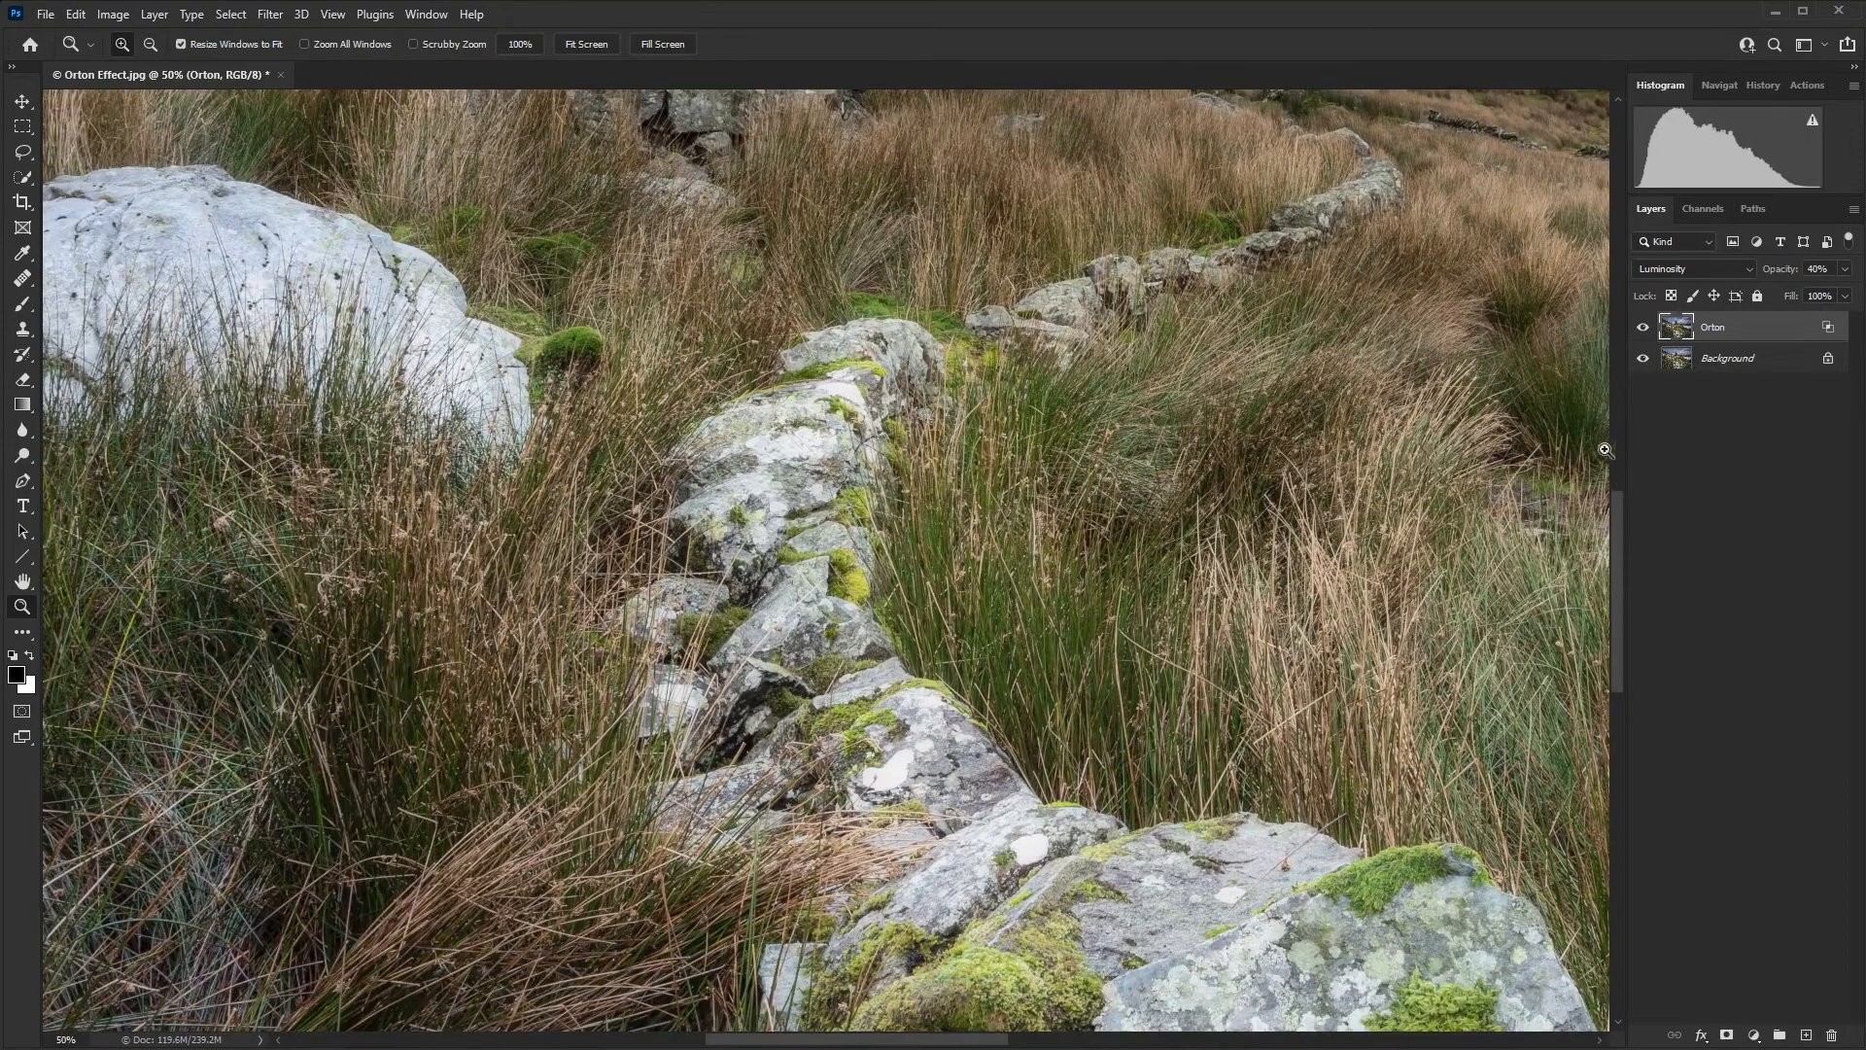
click(1643, 328)
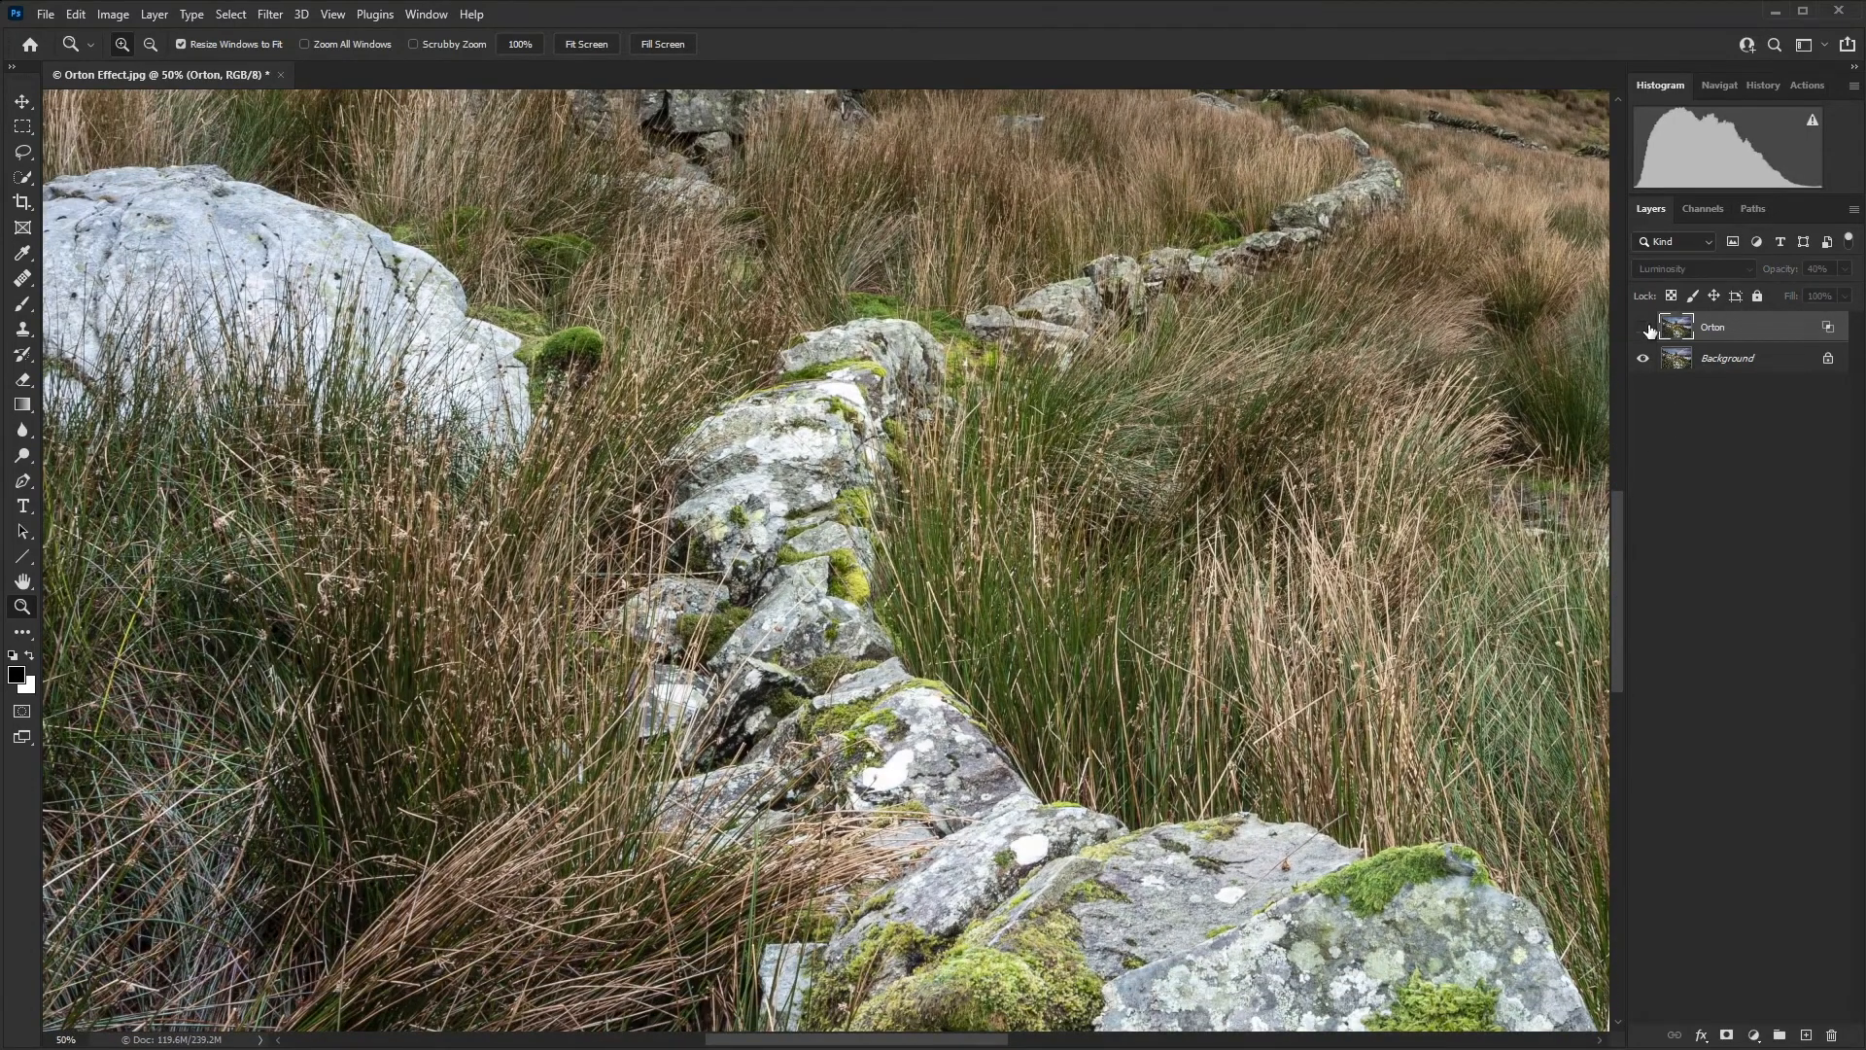
click(1645, 328)
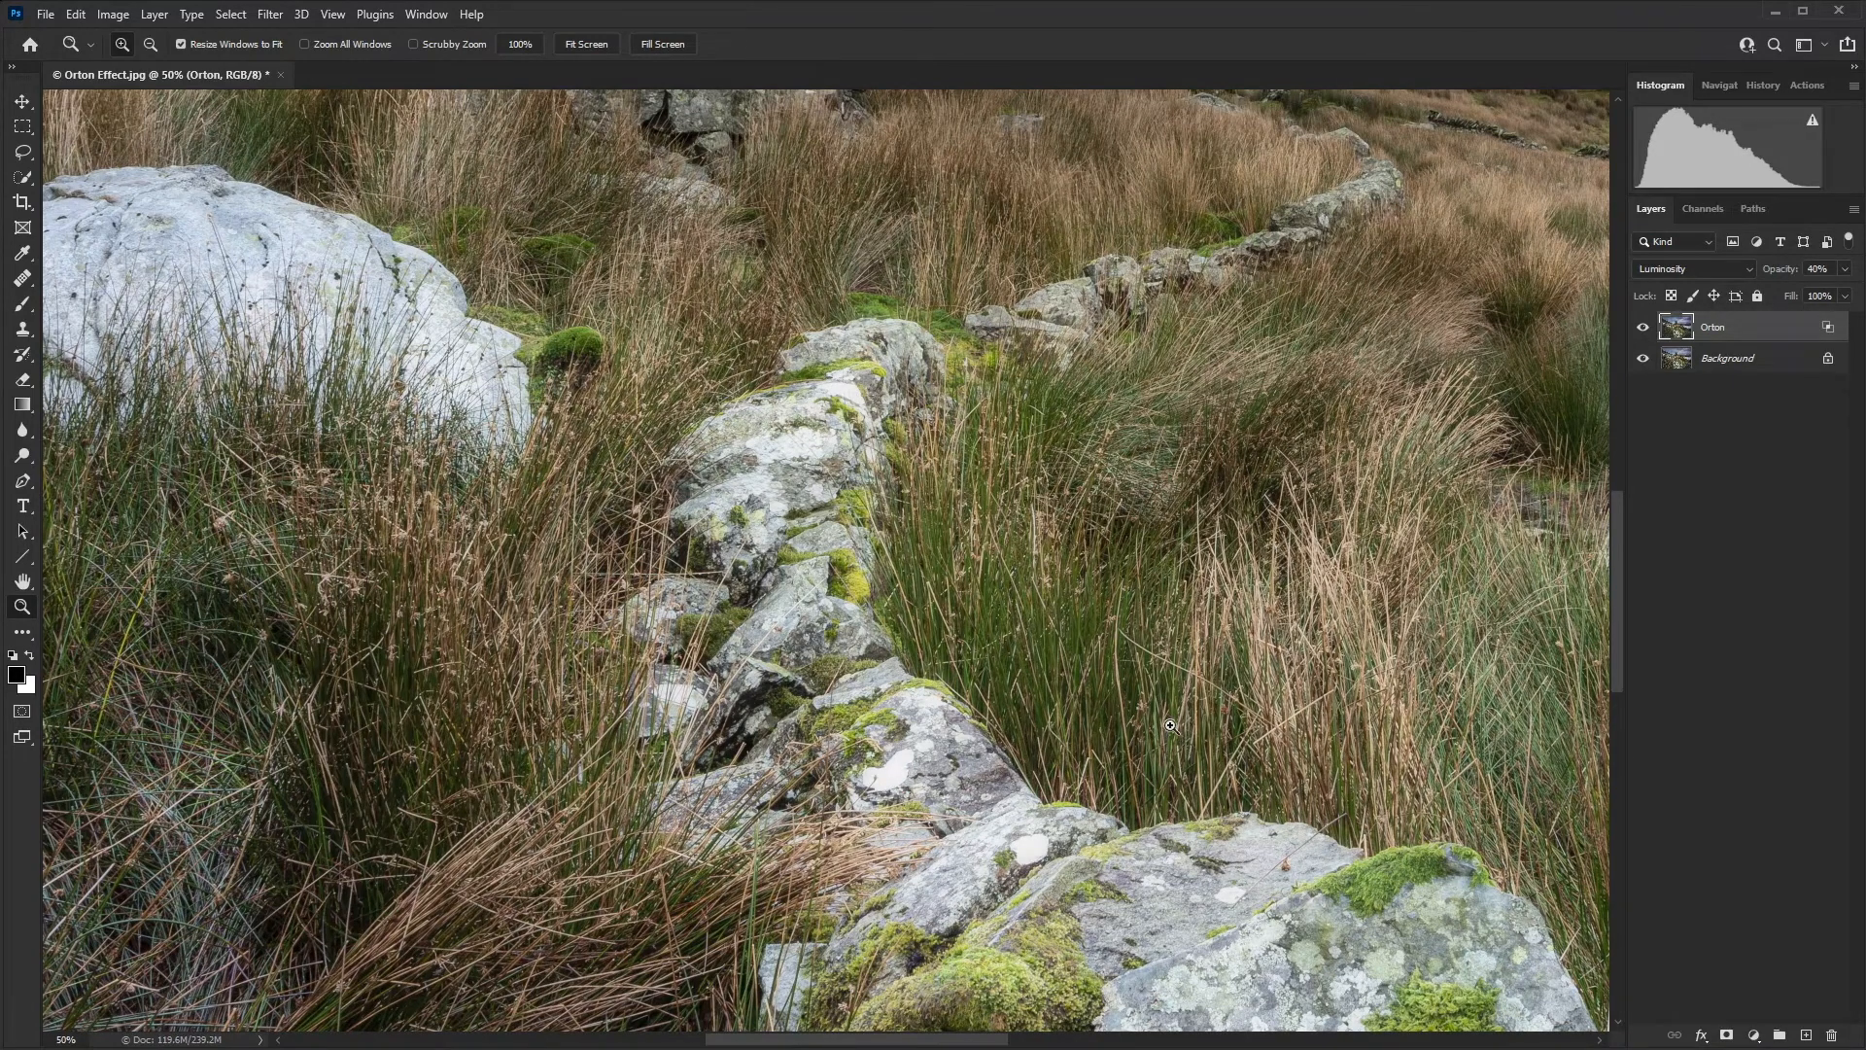
click(1644, 329)
click(1644, 330)
drag(1286, 854, 1190, 372)
drag(1584, 933, 1341, 755)
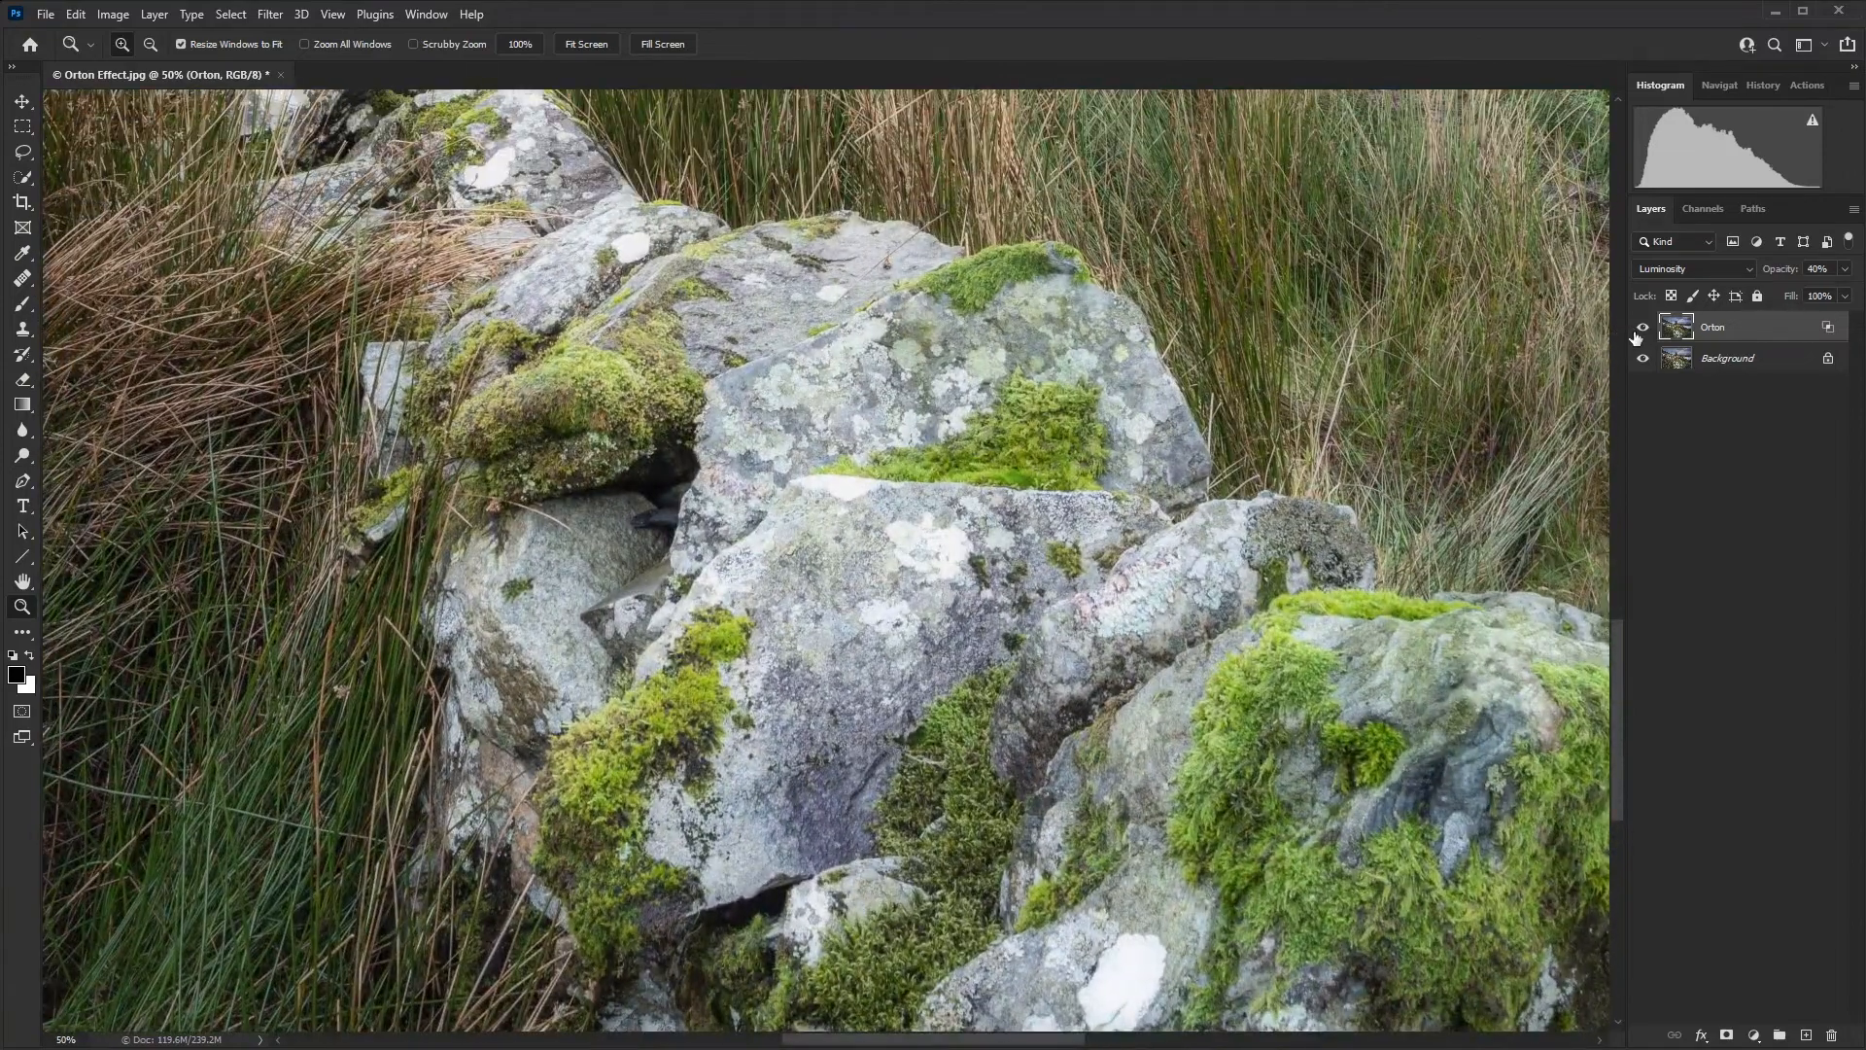
click(1640, 330)
click(1641, 330)
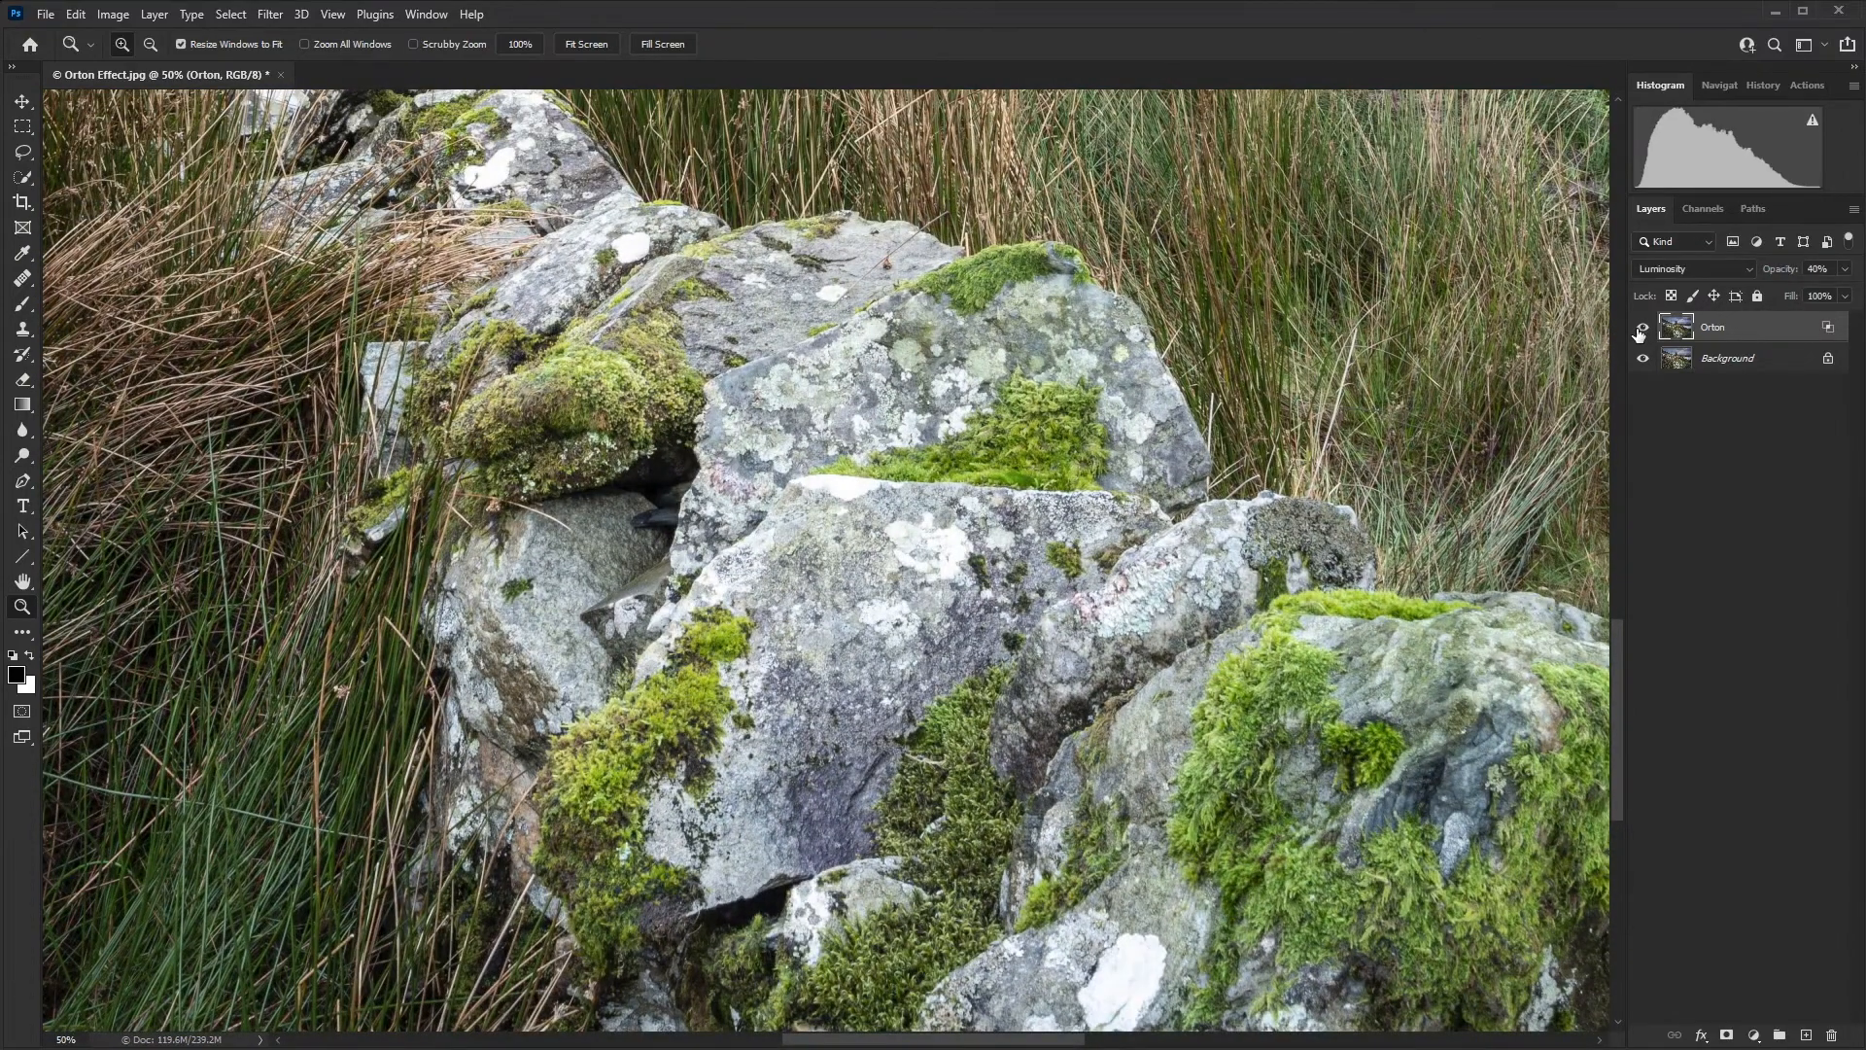